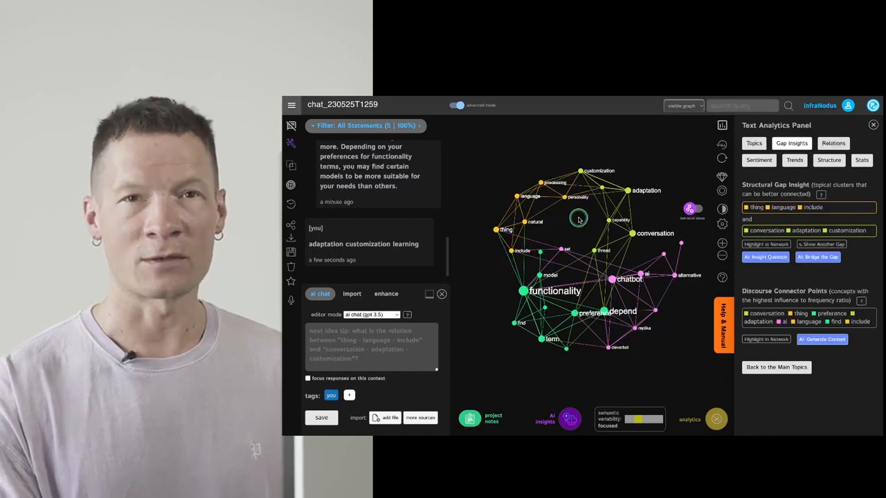
# Inspect the "personality" and "thread" nodes with their matching statement in the chat graph, and clear the selection
pyautogui.scroll(5, 609, 279)
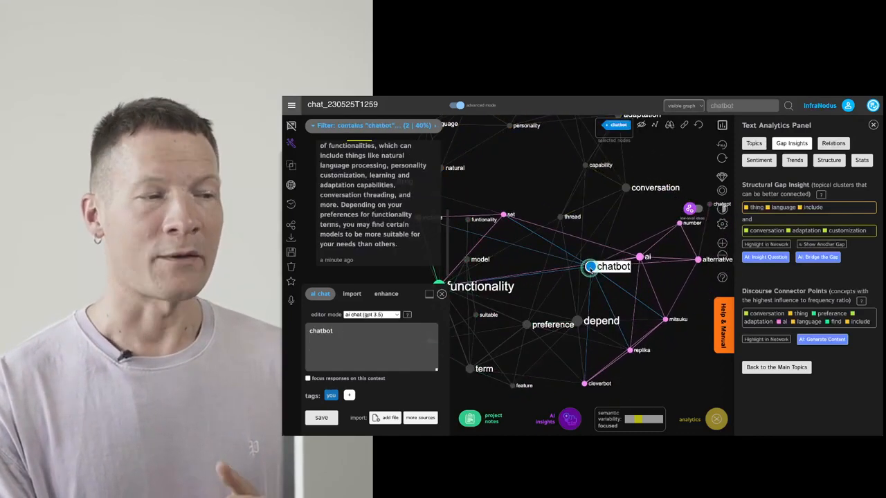
pyautogui.scroll(-5, 647, 218)
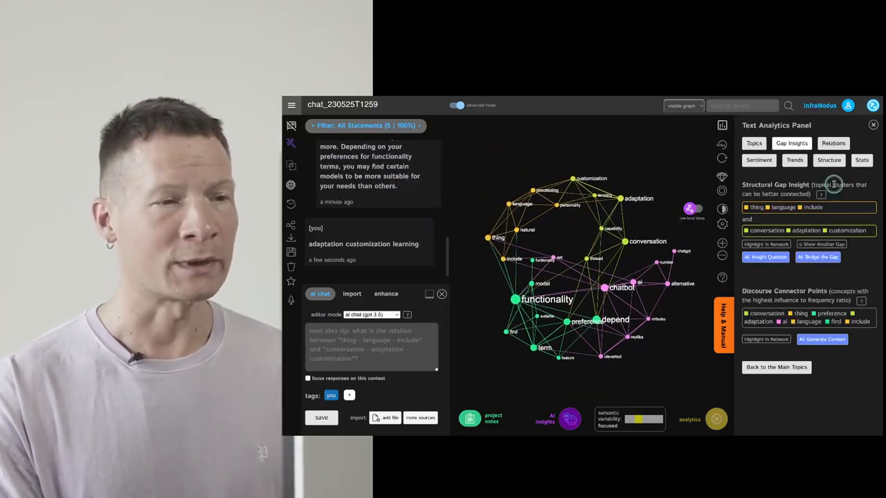
pyautogui.click(557, 206)
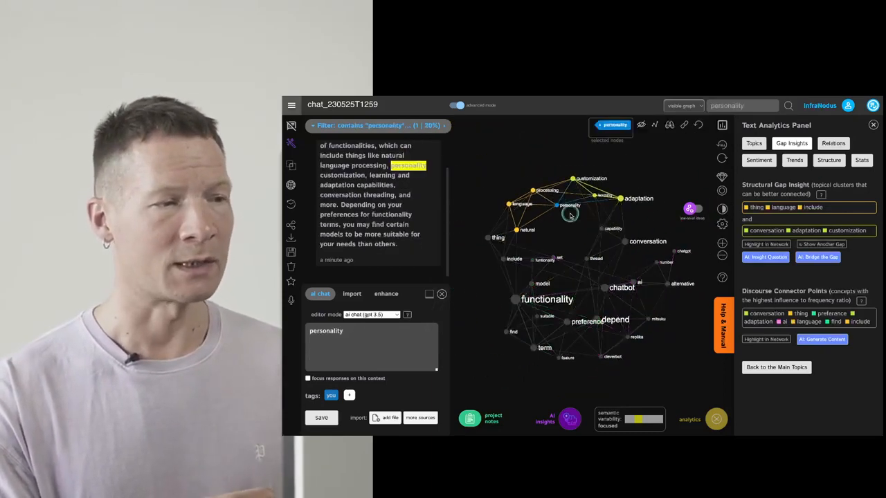
pyautogui.click(587, 259)
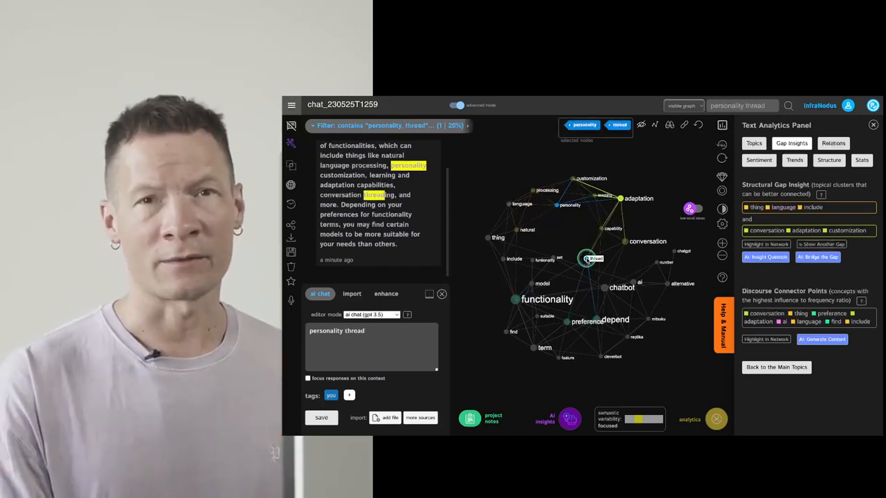
pyautogui.click(587, 259)
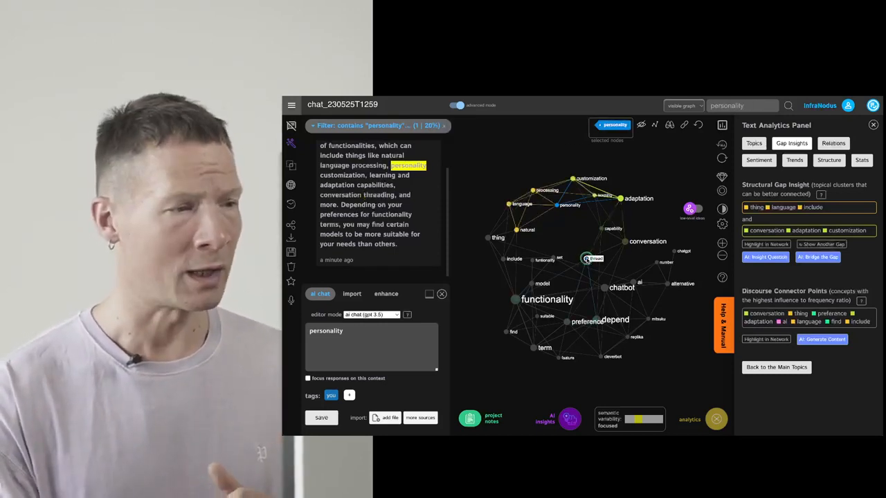
pyautogui.click(557, 206)
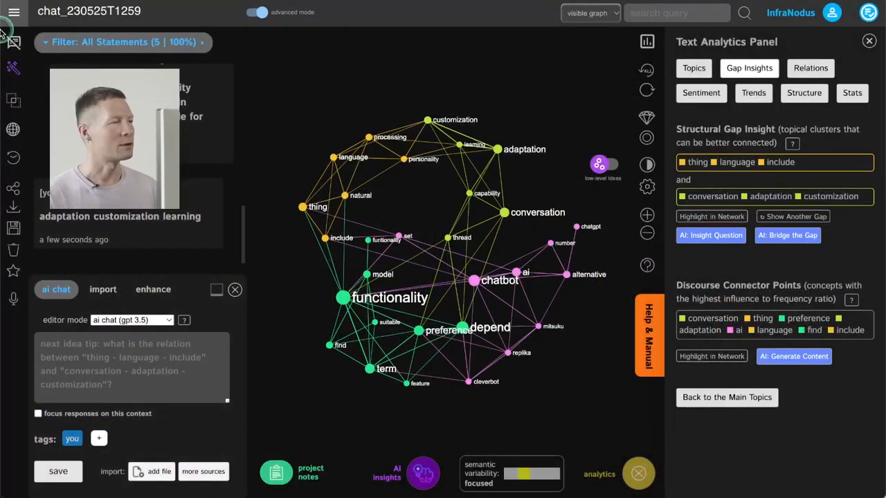
# Start a new GPT4 Chat Mode session and ask what some ChatGPT alternatives are
pyautogui.click(31, 16)
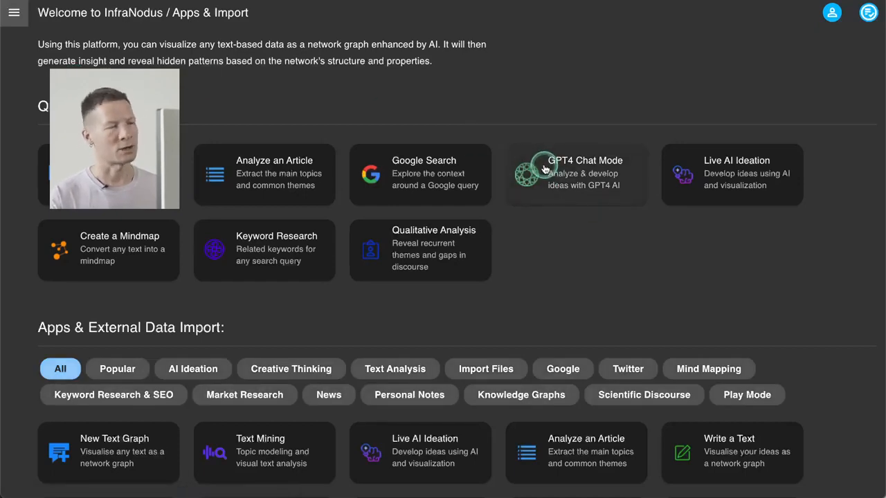
pyautogui.click(544, 169)
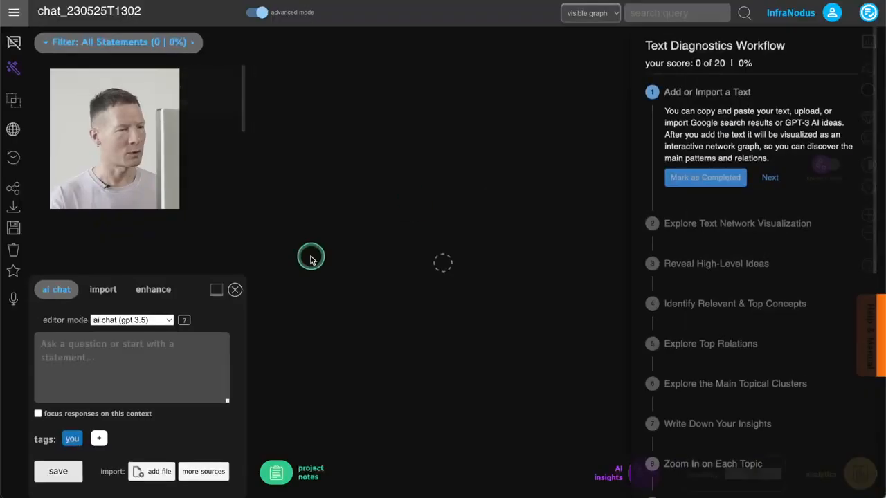
pyautogui.click(117, 369)
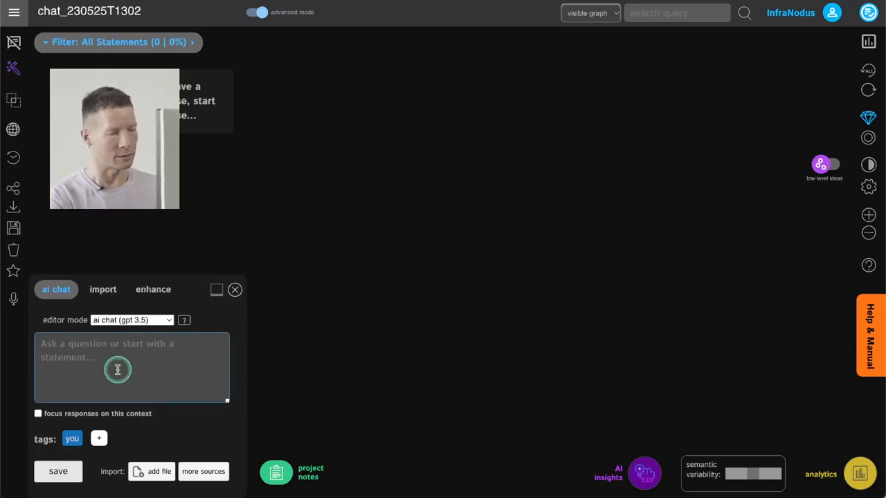
pyautogui.write('What are some of ChatGPT al')
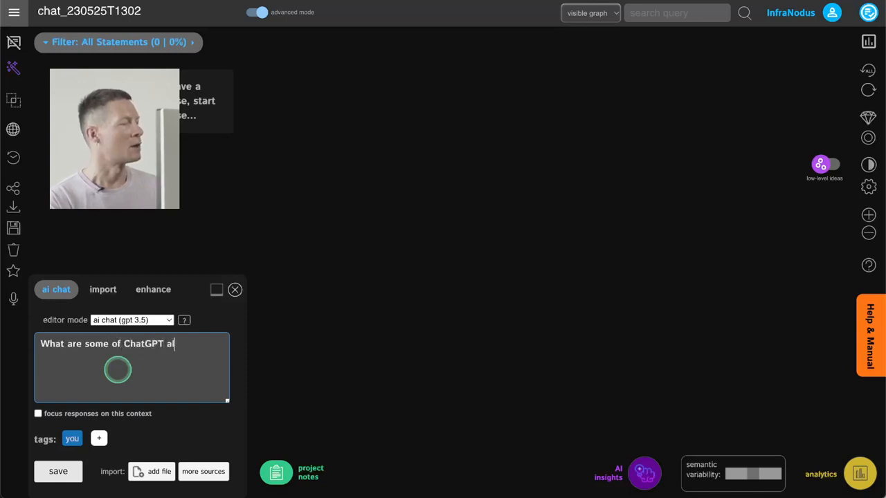
pyautogui.write('s?')
pyautogui.press('Return')
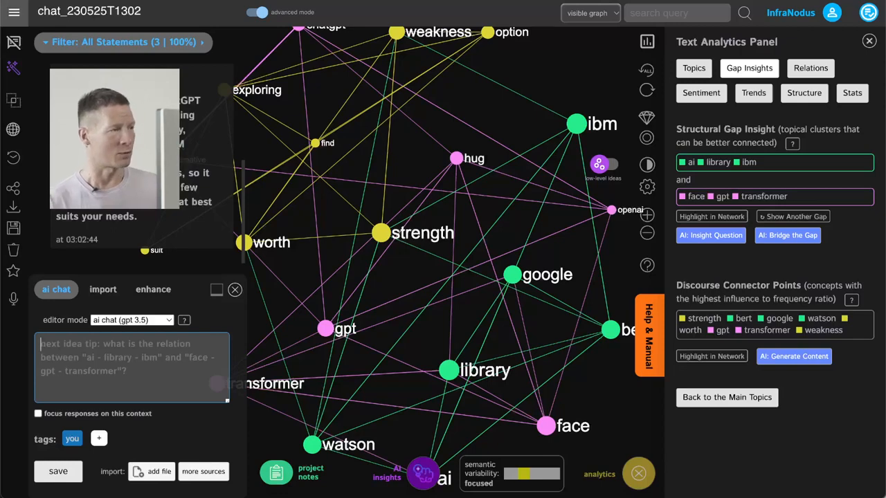
# Examine the google, ibm and bert nodes in the new graph one after another, leaving none selected
pyautogui.scroll(-3, 374, 250)
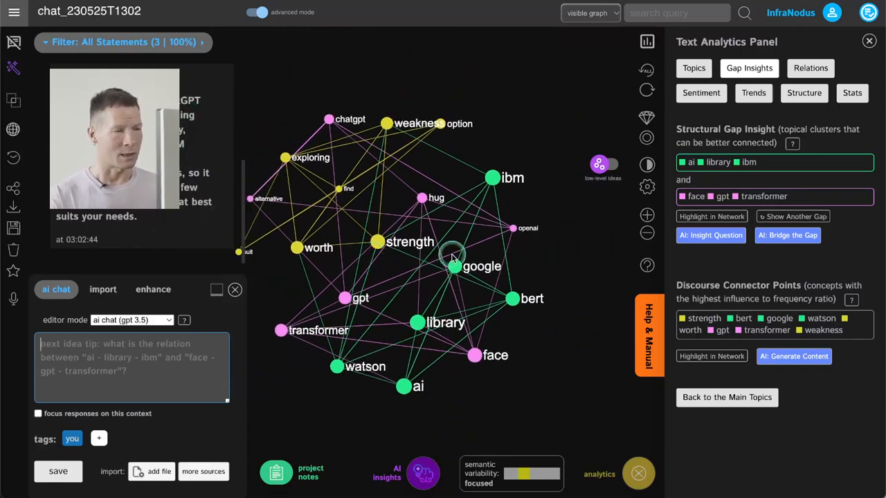
pyautogui.moveTo(416, 240); pyautogui.dragTo(463, 252)
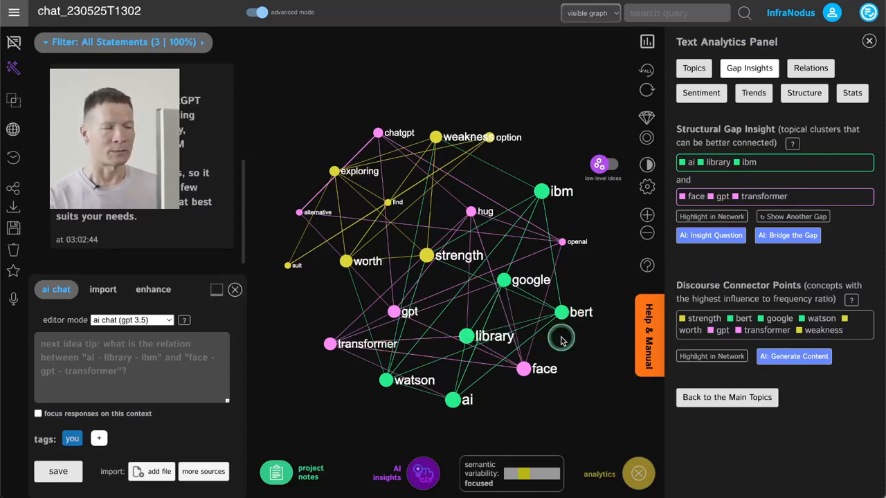
pyautogui.click(492, 276)
pyautogui.click(493, 277)
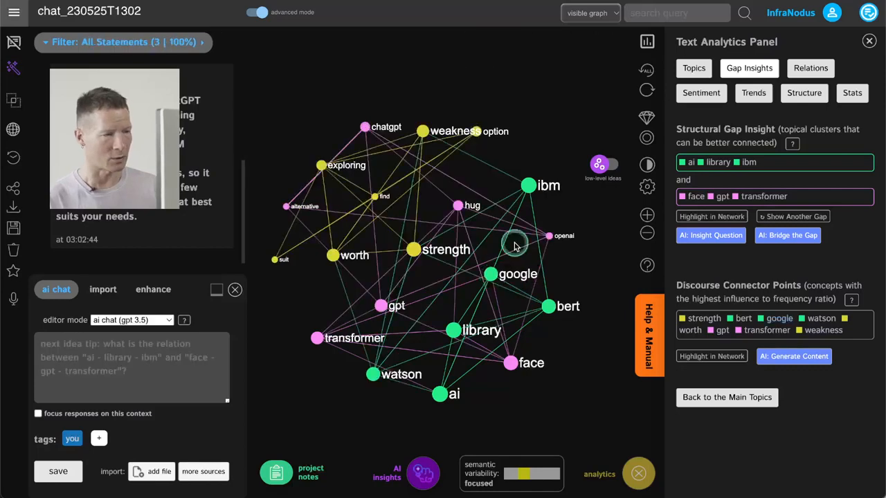
pyautogui.click(526, 188)
pyautogui.click(526, 188)
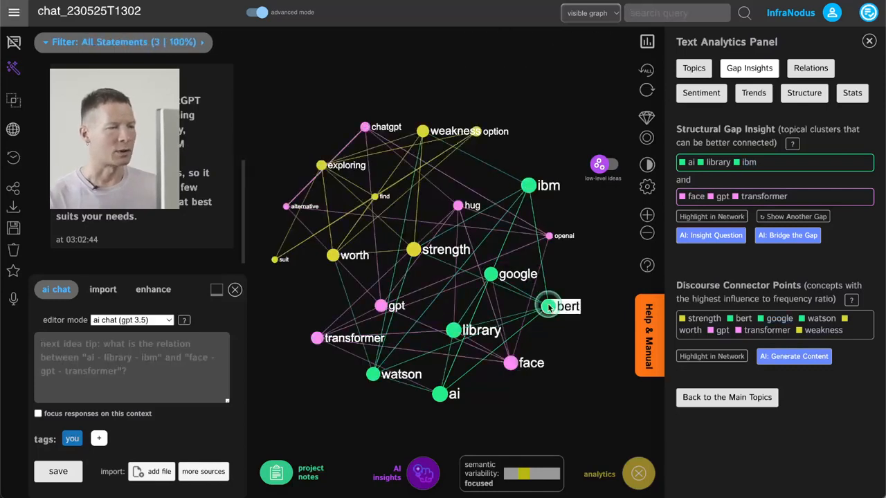
pyautogui.click(547, 307)
pyautogui.click(547, 306)
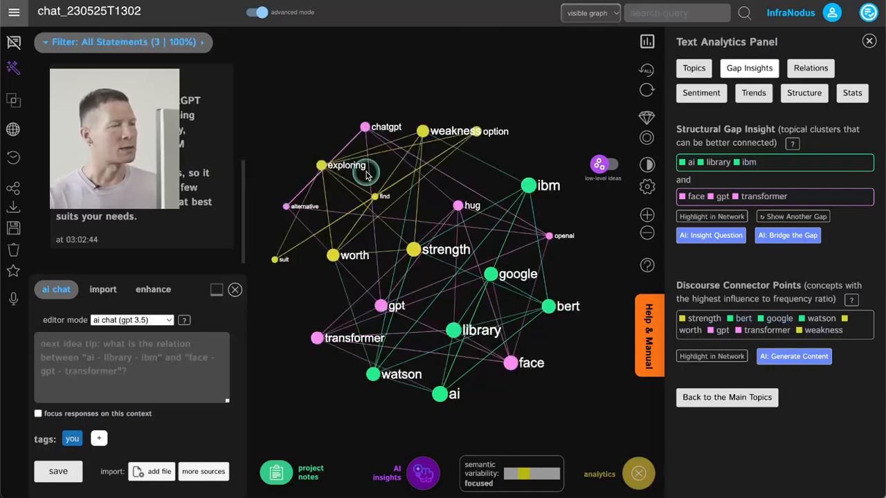
# Inspect how the weakness and strength nodes connect to other concepts, and clear the node selection
pyautogui.click(423, 132)
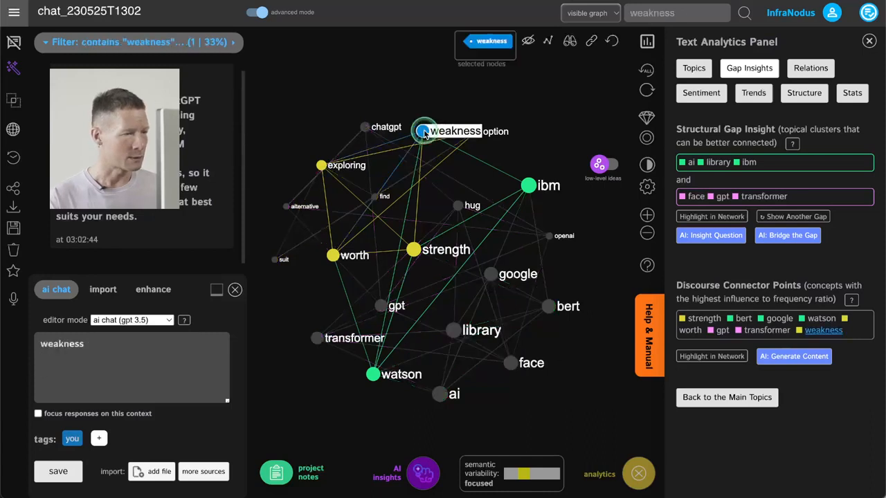
pyautogui.click(413, 250)
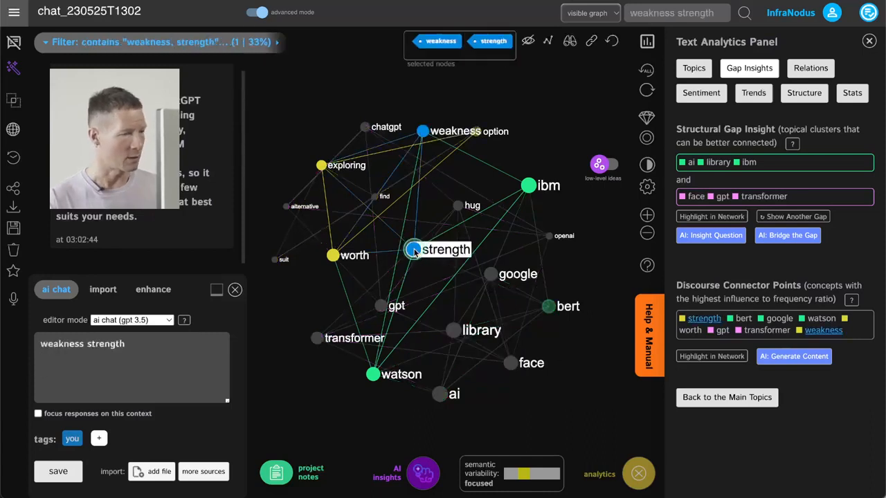
pyautogui.click(424, 132)
pyautogui.click(415, 251)
pyautogui.click(415, 251)
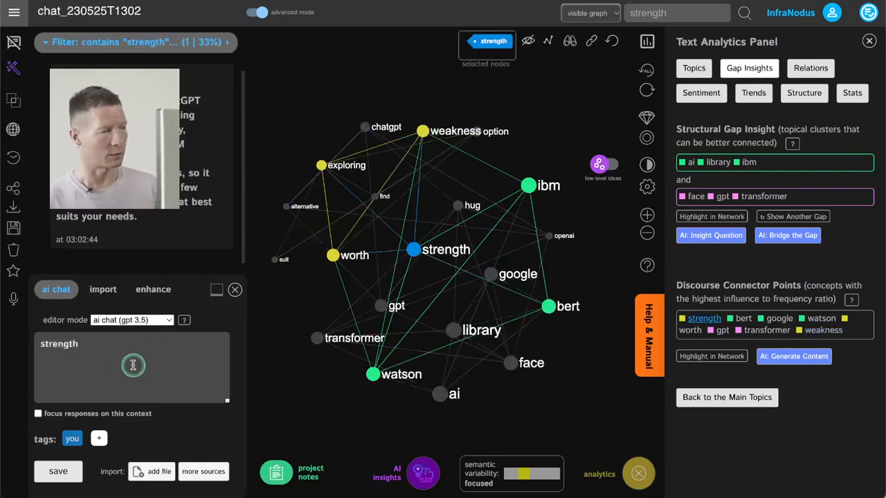
pyautogui.click(110, 356)
pyautogui.click(413, 251)
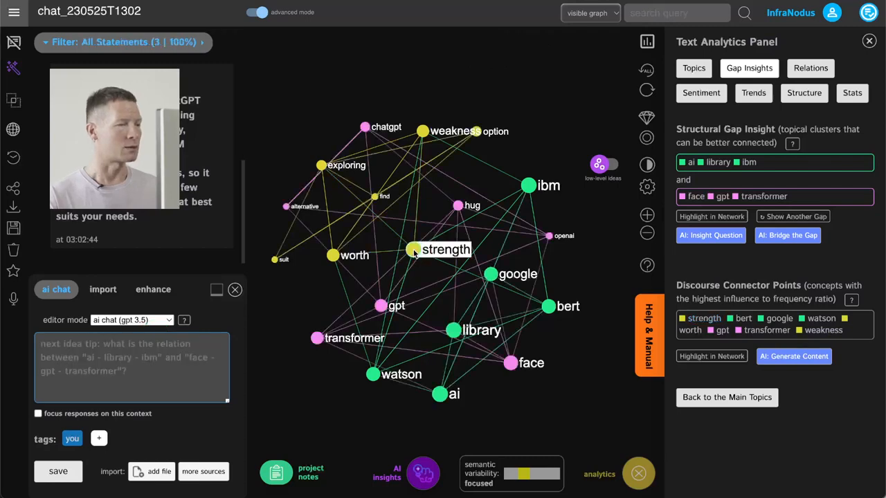
# Ask the AI chat "What are some weaknesses and strengths of those models"
pyautogui.click(123, 370)
pyautogui.write('What are')
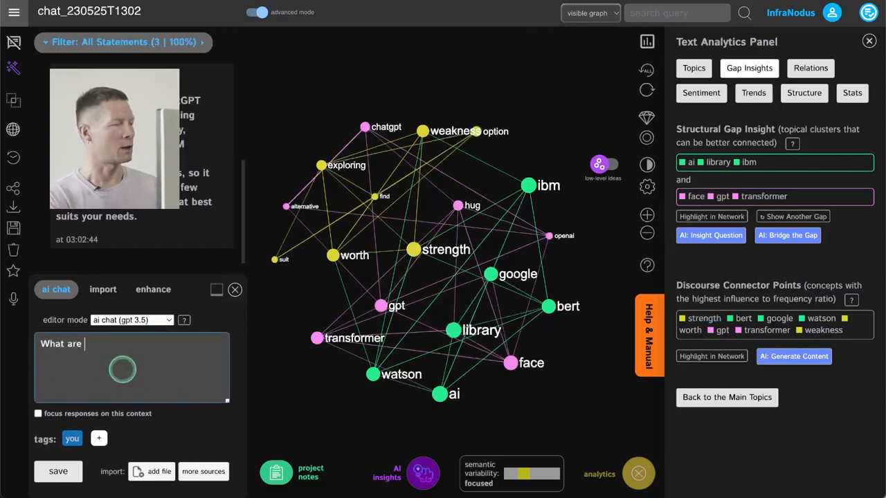
pyautogui.write(' some weakne')
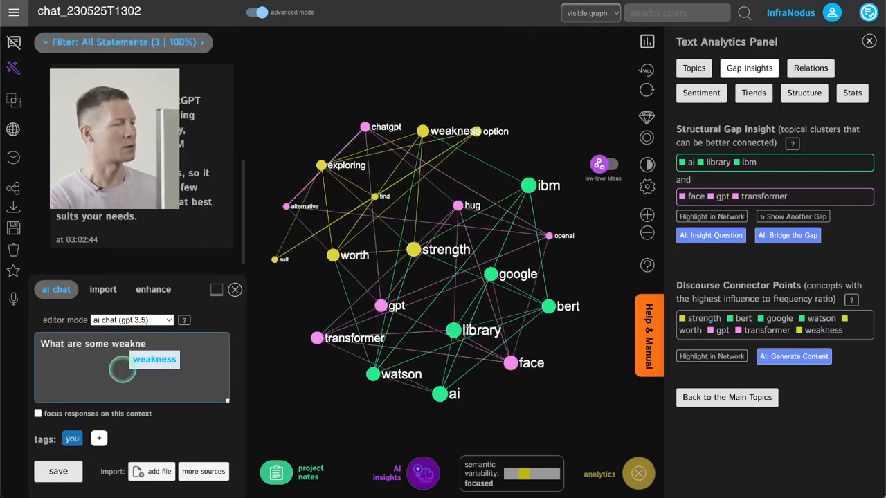
pyautogui.write('sses and streng')
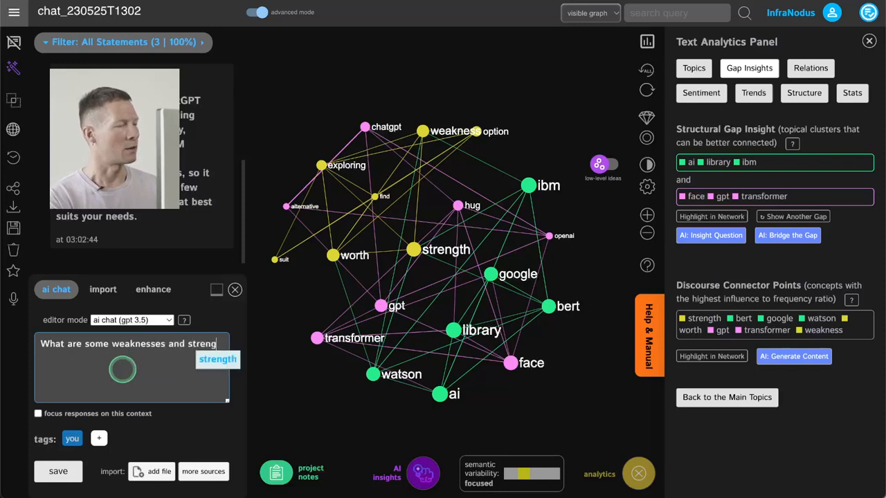
pyautogui.write('ht')
pyautogui.press('BackSpace')
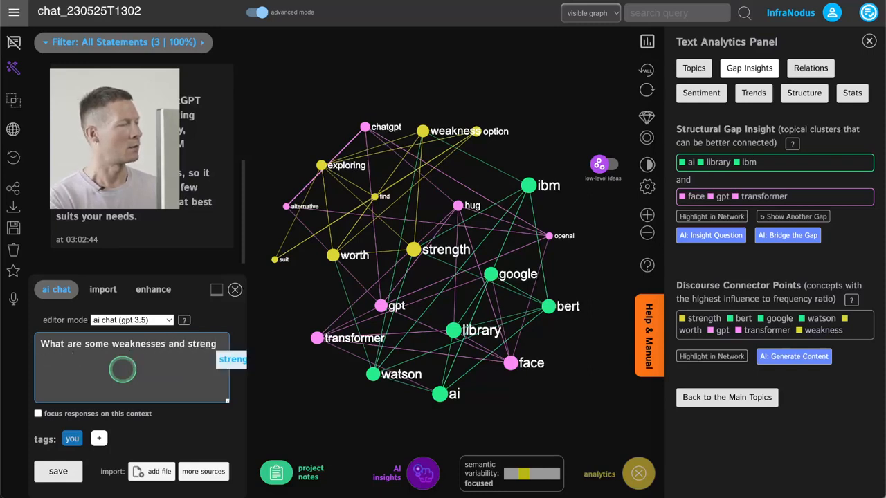
pyautogui.write('ths of those models?')
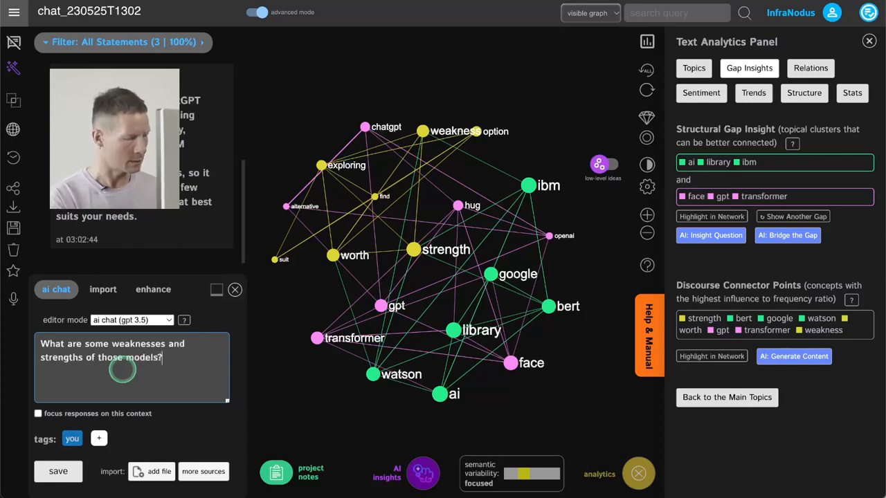
pyautogui.press('Return')
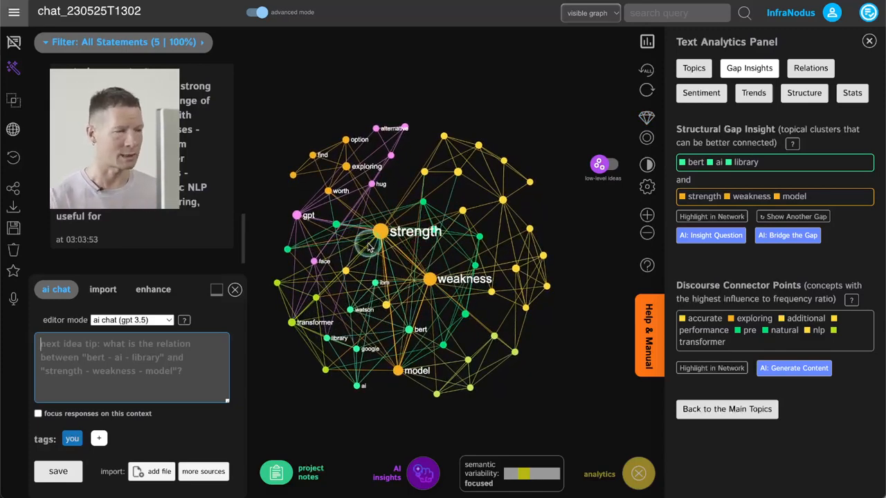
# Highlight the AI answer about model strengths and weaknesses in the graph and examine its concepts up close
pyautogui.scroll(3, 142, 164)
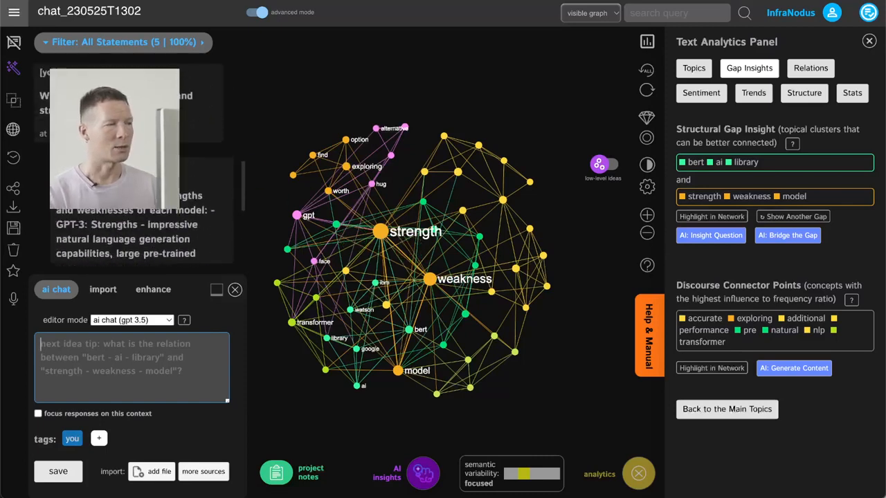
pyautogui.scroll(-2, 142, 164)
pyautogui.click(142, 164)
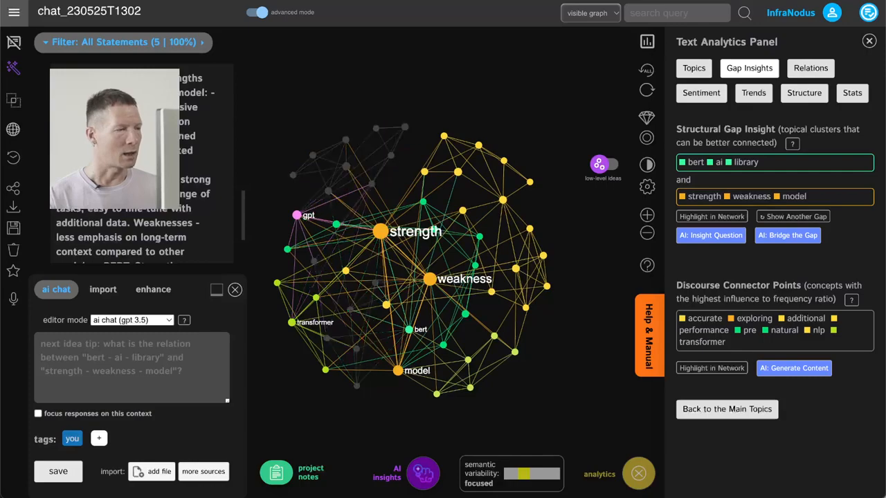
pyautogui.scroll(3, 364, 277)
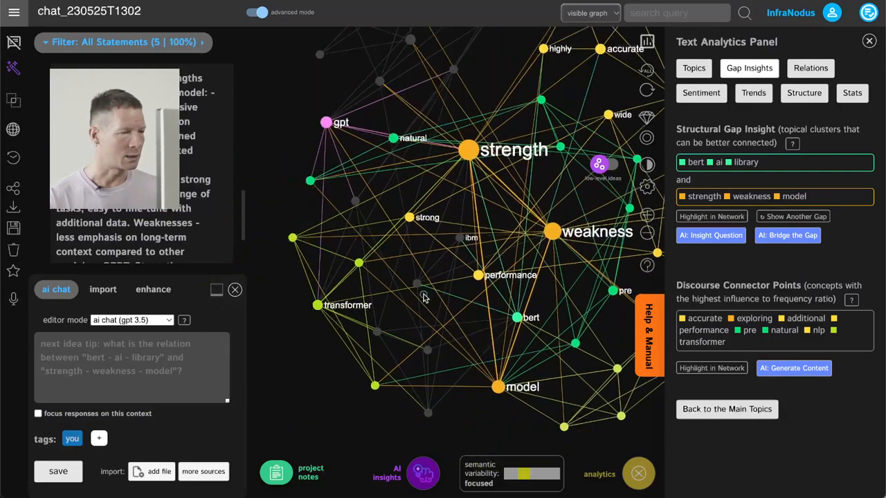
pyautogui.moveTo(453, 294); pyautogui.dragTo(317, 296)
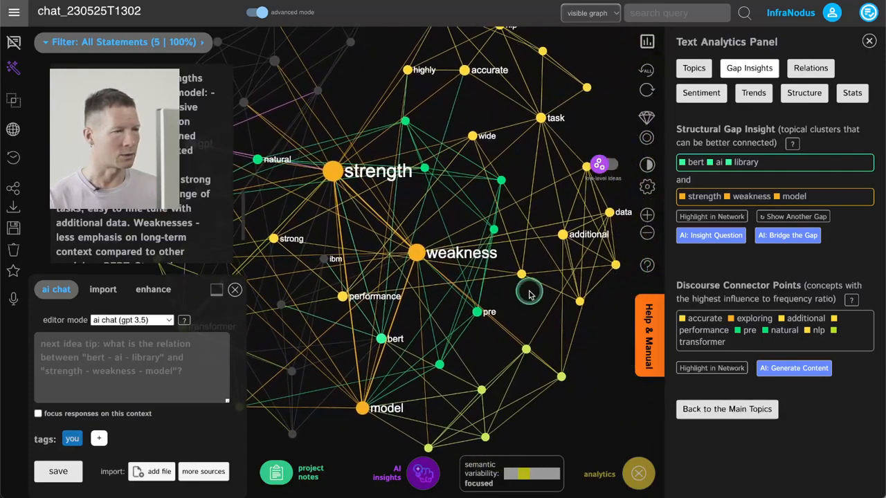
pyautogui.moveTo(544, 279); pyautogui.dragTo(563, 281)
pyautogui.moveTo(473, 221); pyautogui.dragTo(581, 177)
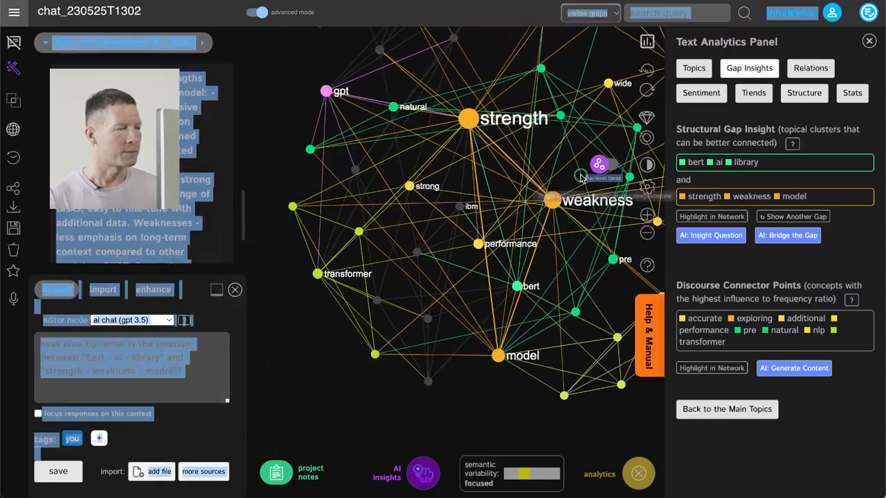
# Filter the statements by the transformer, control and output nodes and read the matching answer
pyautogui.click(313, 313)
pyautogui.click(319, 273)
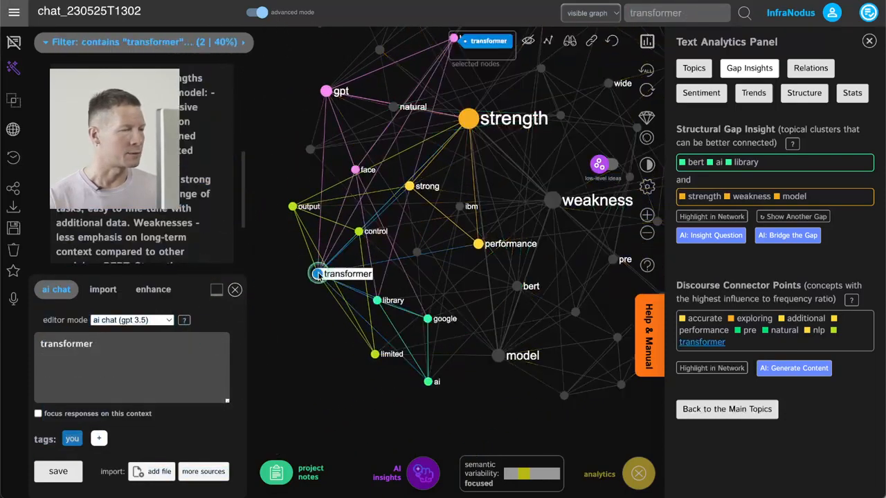
pyautogui.click(357, 232)
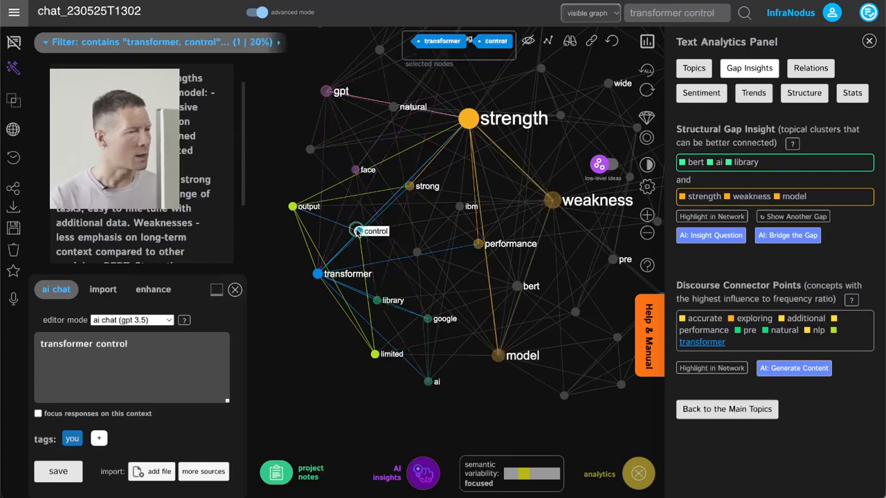
pyautogui.click(293, 206)
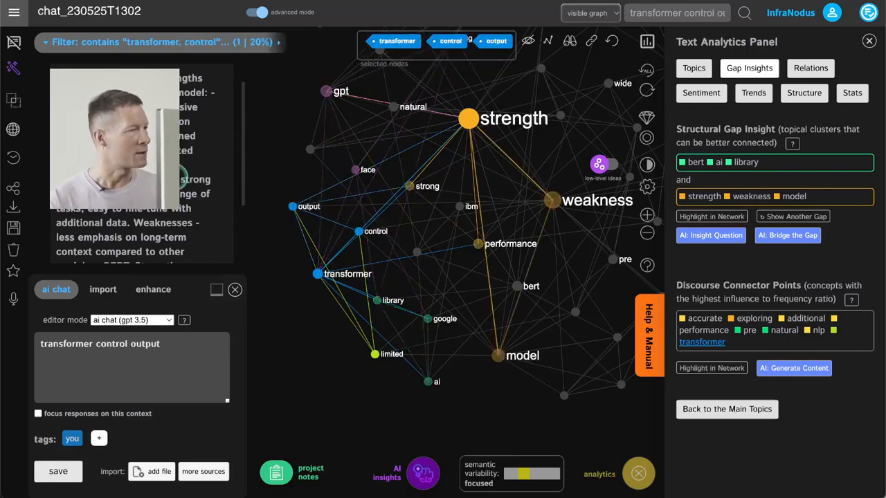
pyautogui.scroll(-1, 184, 194)
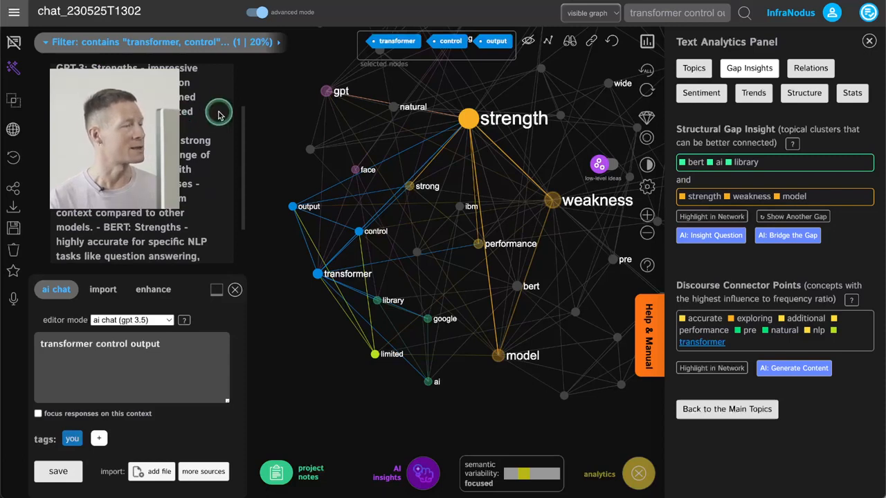
# Review the filtered answer, add the weakness node to the selection, and send "transformer control output weakness" to the AI chat
pyautogui.scroll(2, 142, 194)
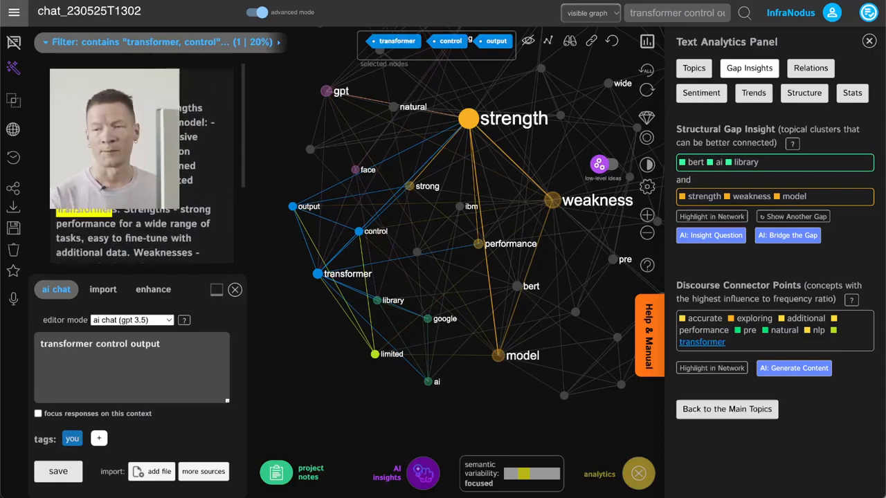
pyautogui.scroll(-2, 159, 232)
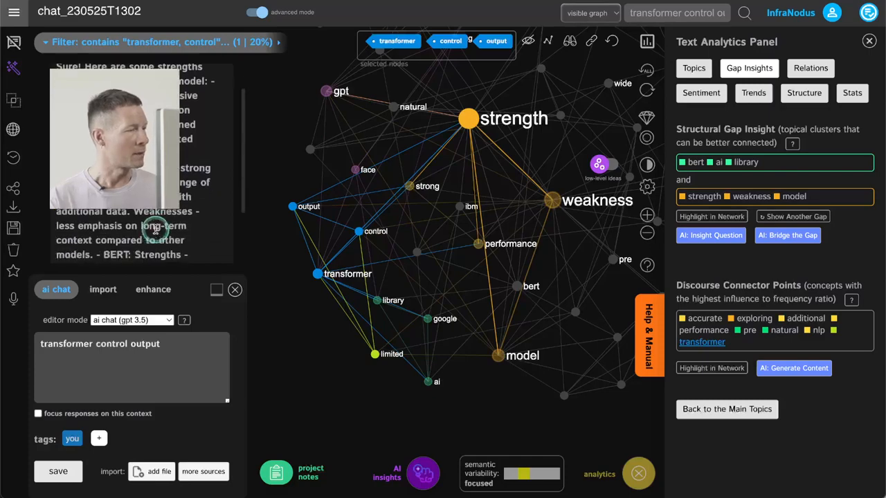
pyautogui.moveTo(458, 322); pyautogui.dragTo(420, 323)
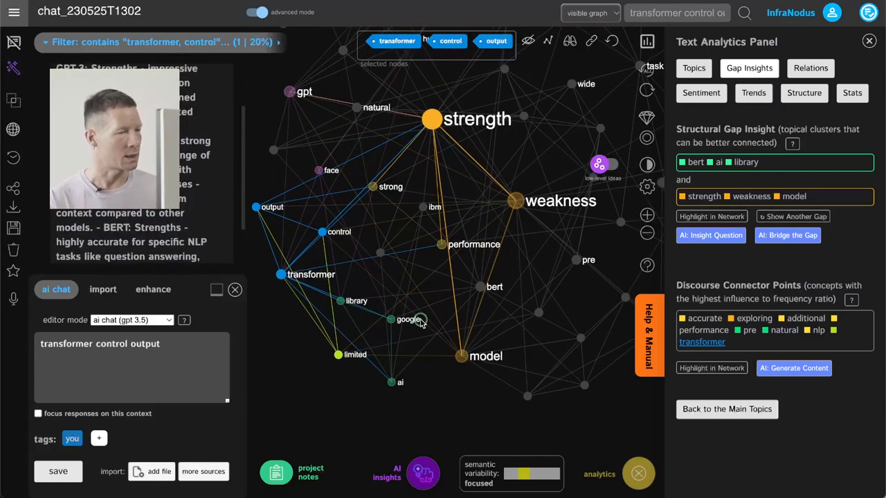
pyautogui.click(516, 202)
pyautogui.moveTo(417, 256); pyautogui.dragTo(439, 287)
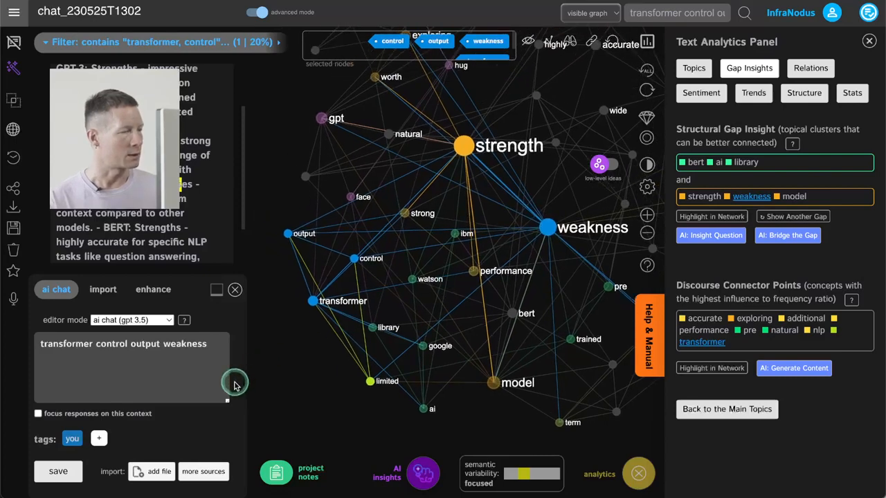
pyautogui.click(210, 342)
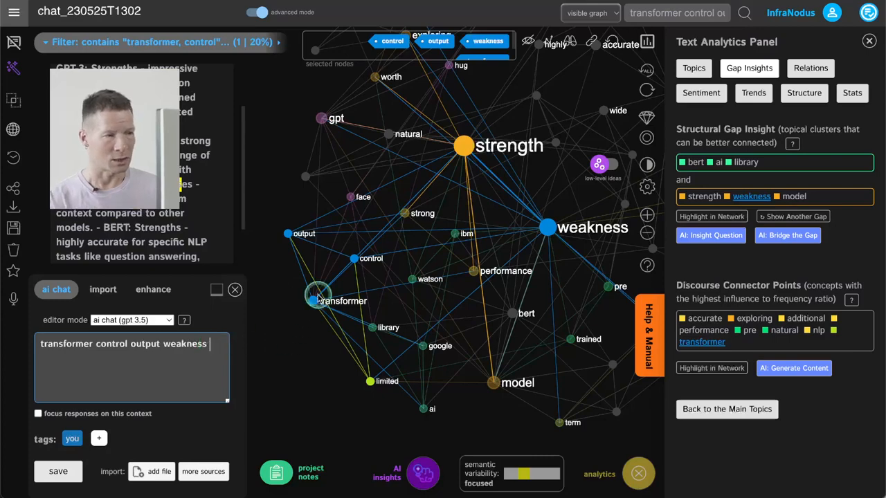
pyautogui.click(58, 471)
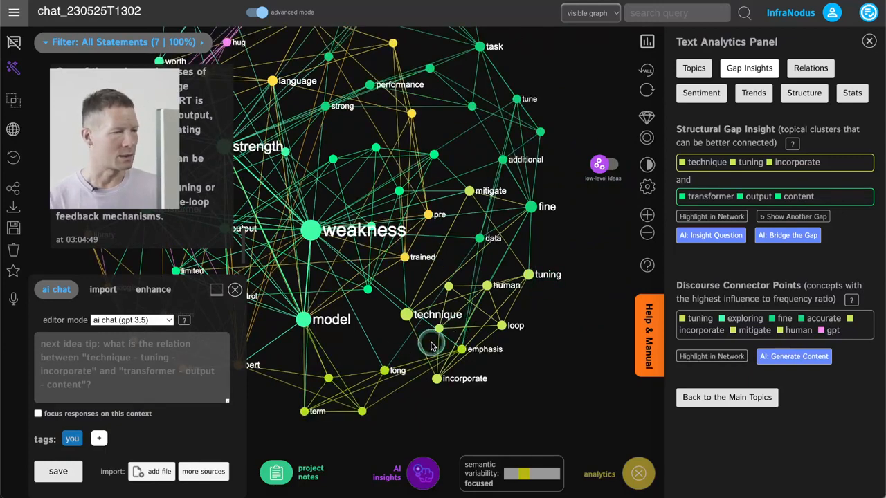
# Select the human, feedback, tuning, mechanism, technique and incorporate nodes in the graph and send them as a prompt to the AI chat
pyautogui.click(486, 289)
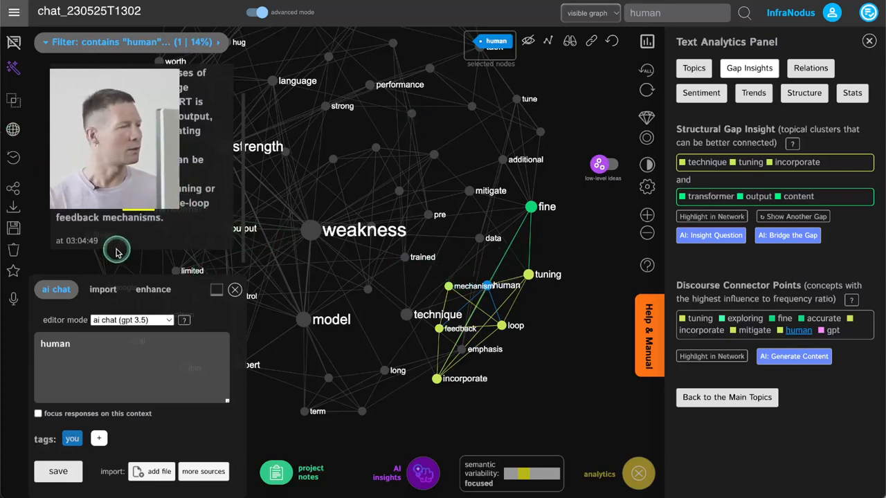
pyautogui.scroll(1, 118, 253)
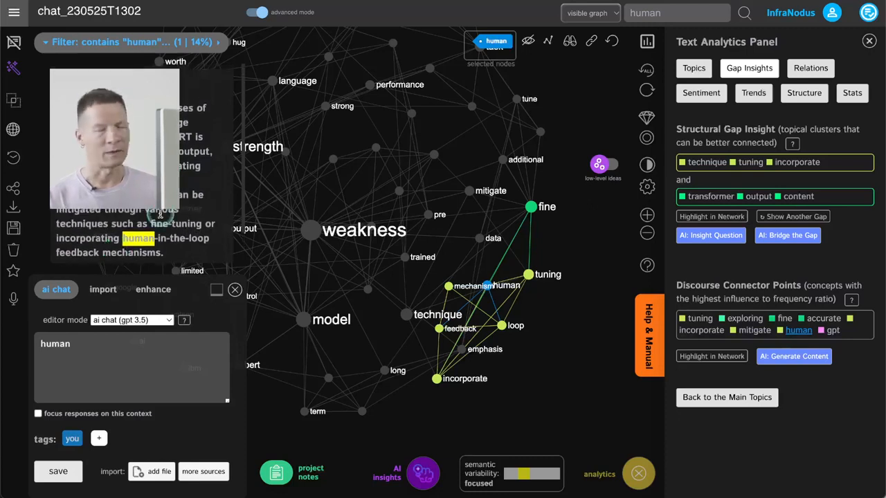
pyautogui.click(437, 331)
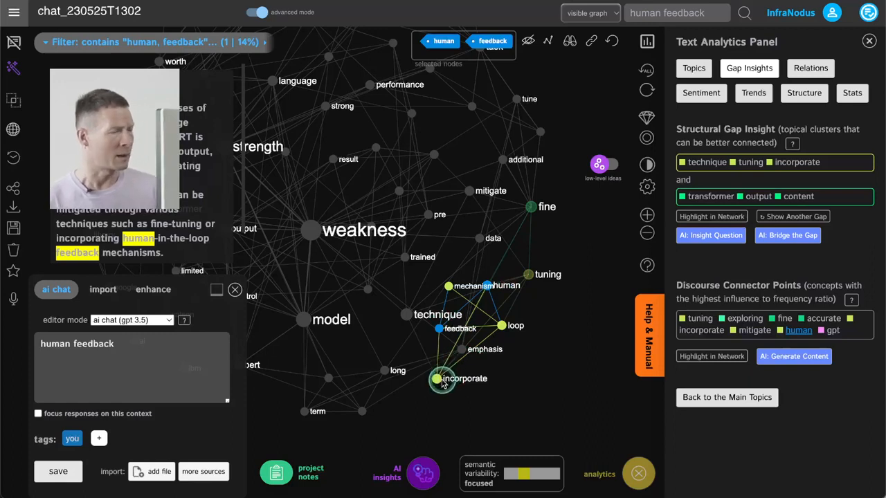
pyautogui.click(528, 275)
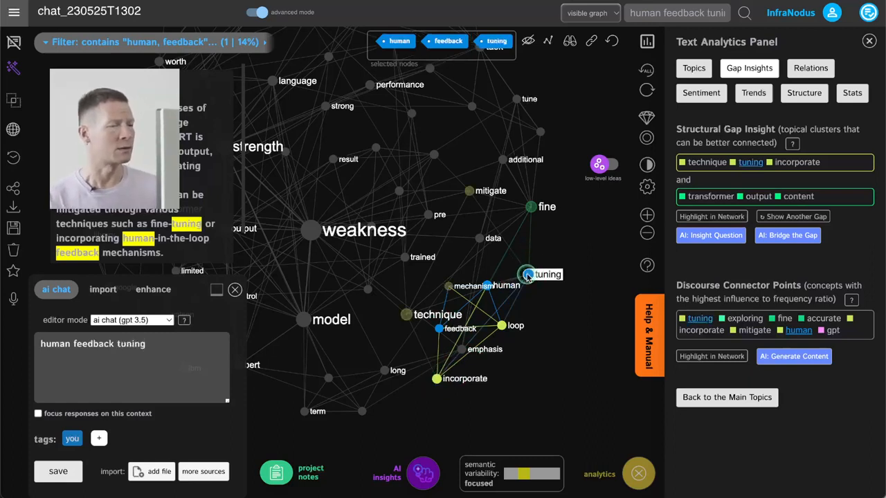
pyautogui.click(447, 288)
pyautogui.click(406, 316)
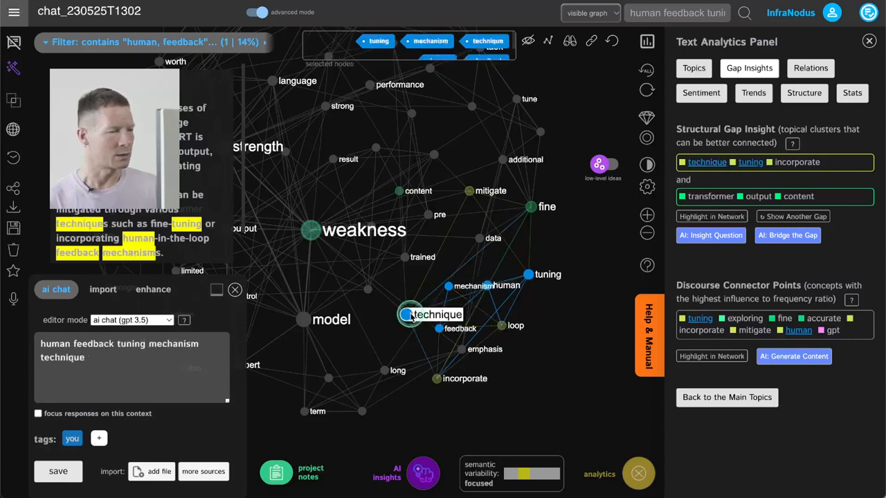
pyautogui.click(436, 380)
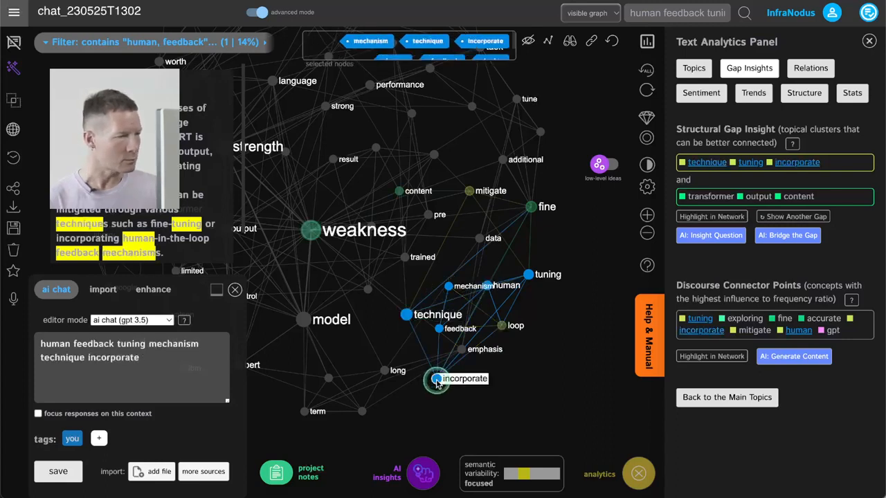
pyautogui.click(66, 472)
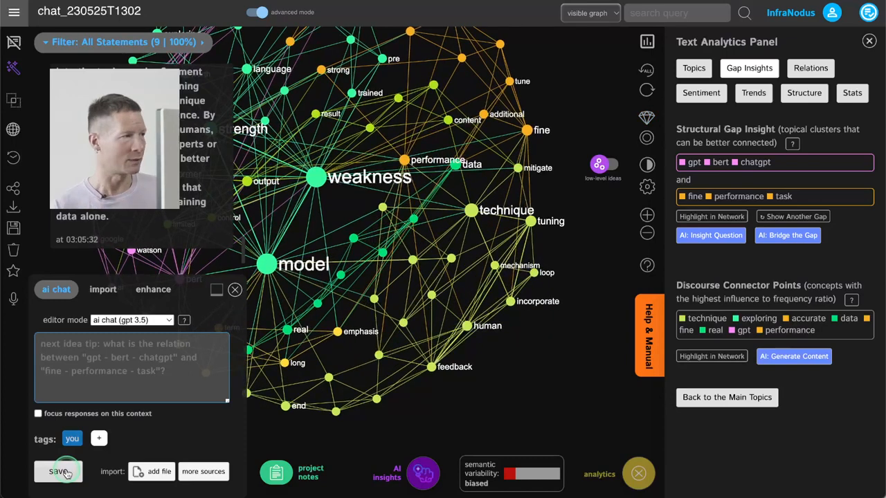
# Read the new AI answer on human feedback and examine the graph from the feedback and technique nodes up to the task area
pyautogui.scroll(2, 99, 227)
pyautogui.scroll(-1, 99, 226)
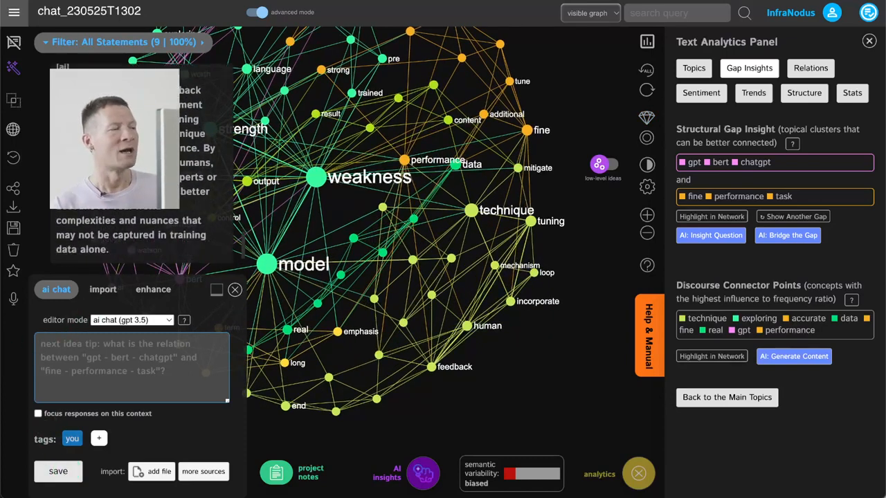
pyautogui.scroll(-1, 131, 229)
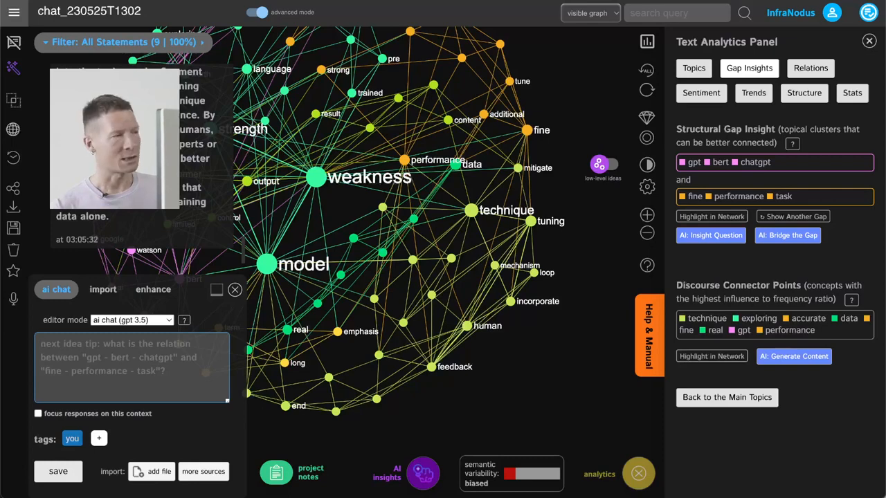
pyautogui.scroll(2, 131, 229)
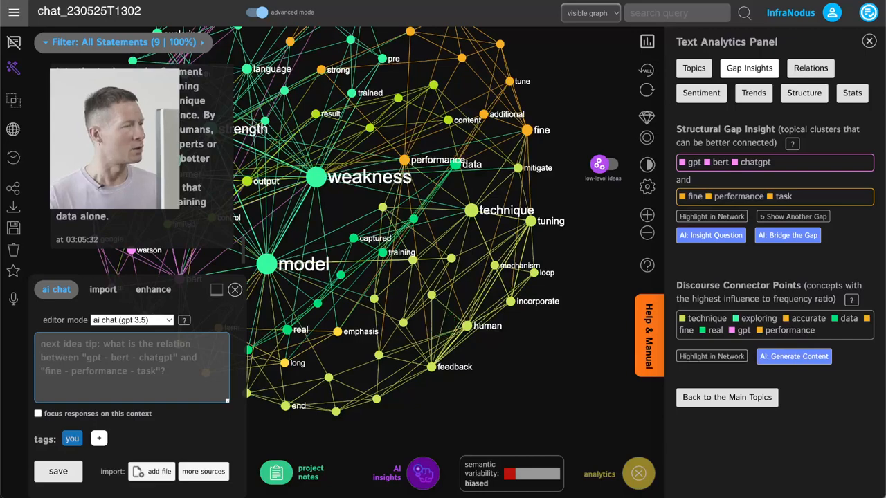
pyautogui.scroll(1, 141, 159)
pyautogui.moveTo(433, 327); pyautogui.dragTo(500, 345)
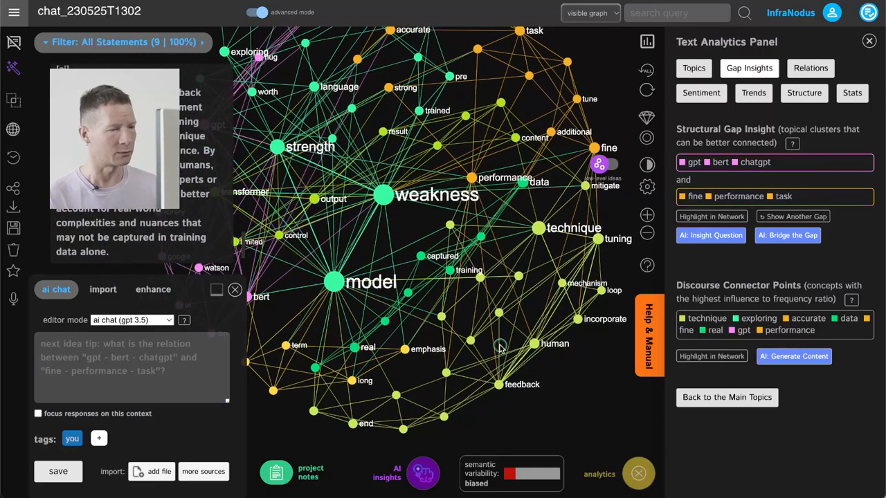
pyautogui.moveTo(582, 366); pyautogui.dragTo(560, 372)
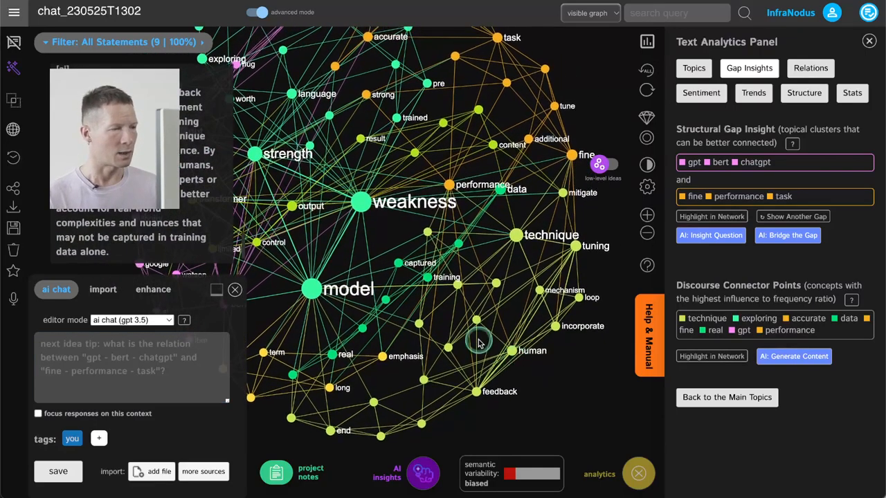
pyautogui.moveTo(479, 341); pyautogui.dragTo(519, 374)
pyautogui.moveTo(461, 253); pyautogui.dragTo(427, 297)
pyautogui.moveTo(507, 186); pyautogui.dragTo(470, 181)
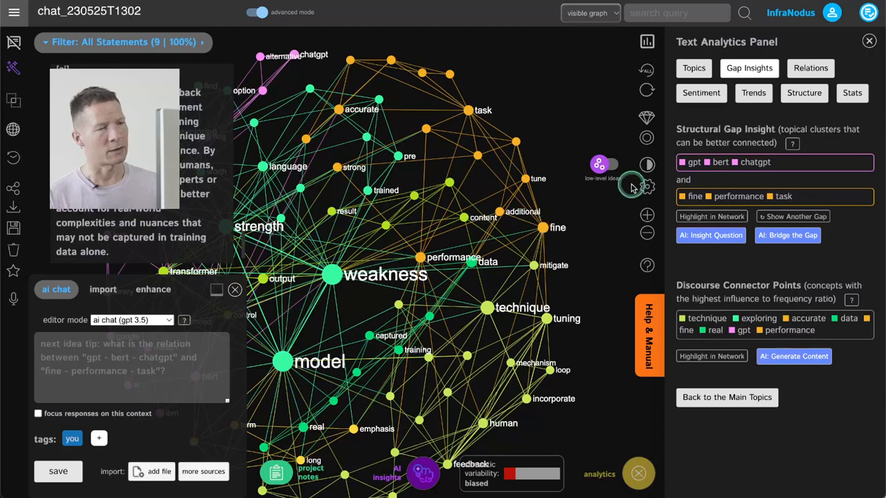
# Show the topical clusters, briefly isolate the fine, performance, task cluster and the technique, tuning, human cluster, and restore the full graph
pyautogui.click(702, 67)
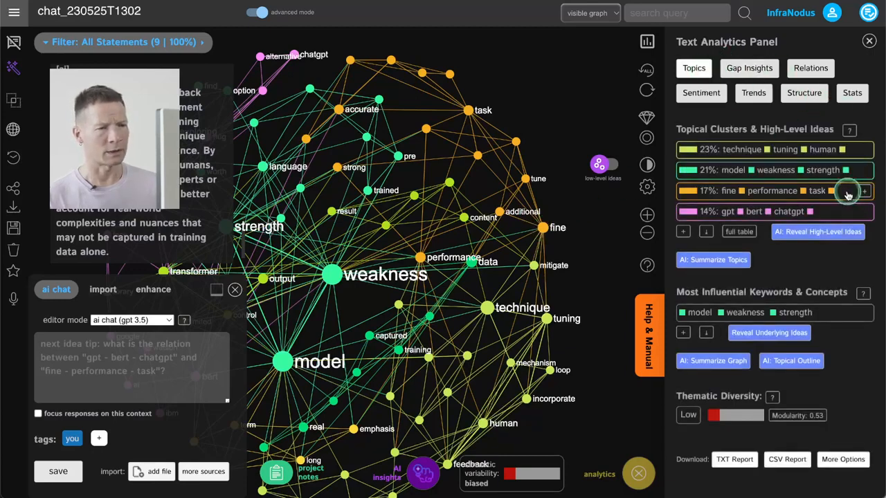
pyautogui.click(848, 196)
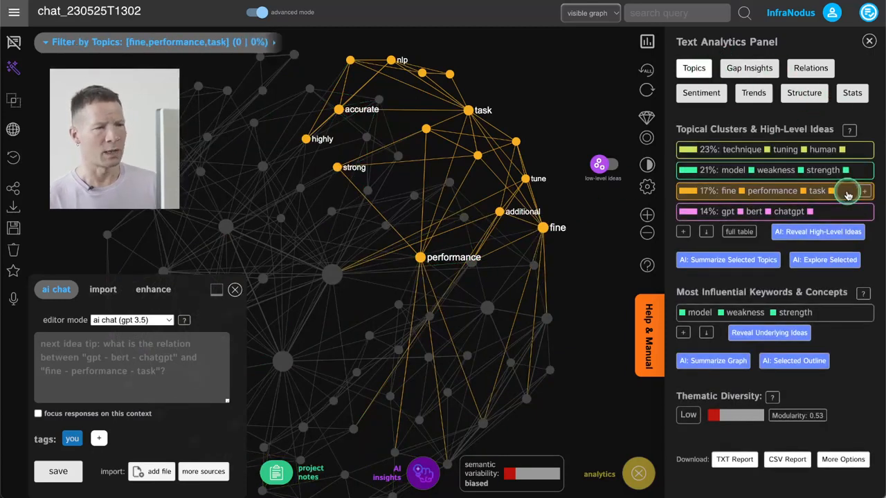
pyautogui.click(847, 196)
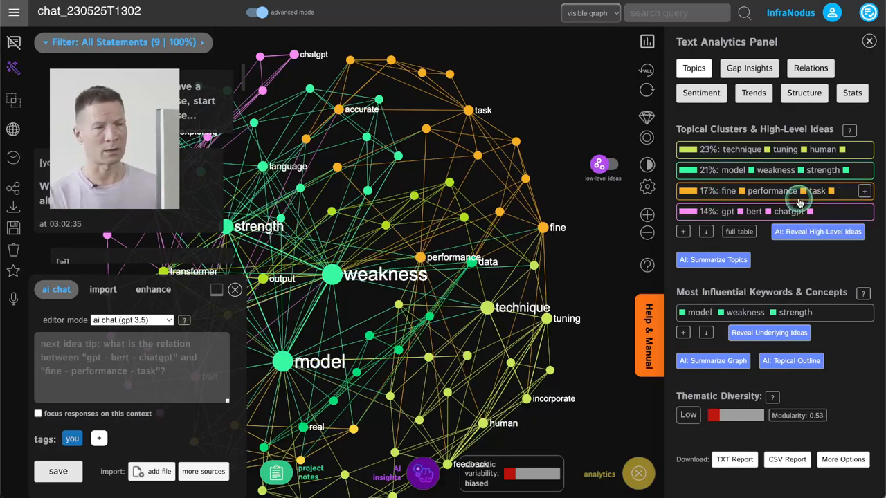
pyautogui.click(855, 151)
pyautogui.click(855, 151)
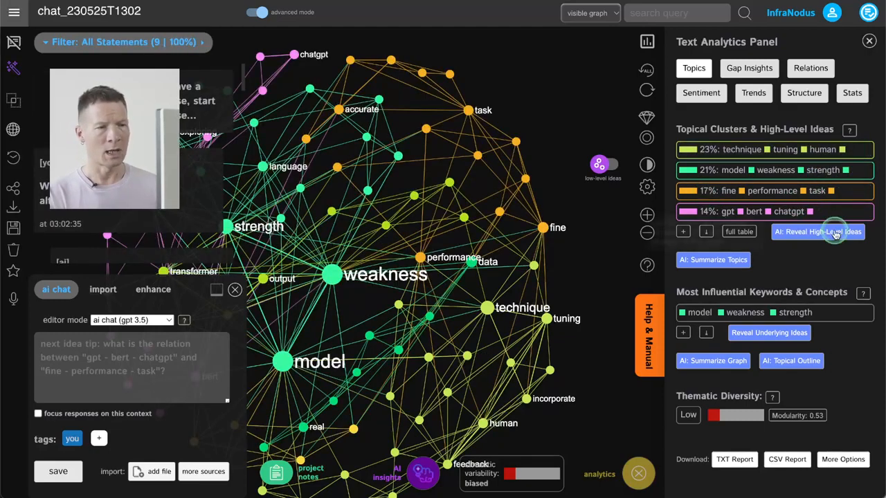
# Reveal the AI-generated high-level ideas for the topical clusters and view their labels across the whole graph
pyautogui.click(796, 231)
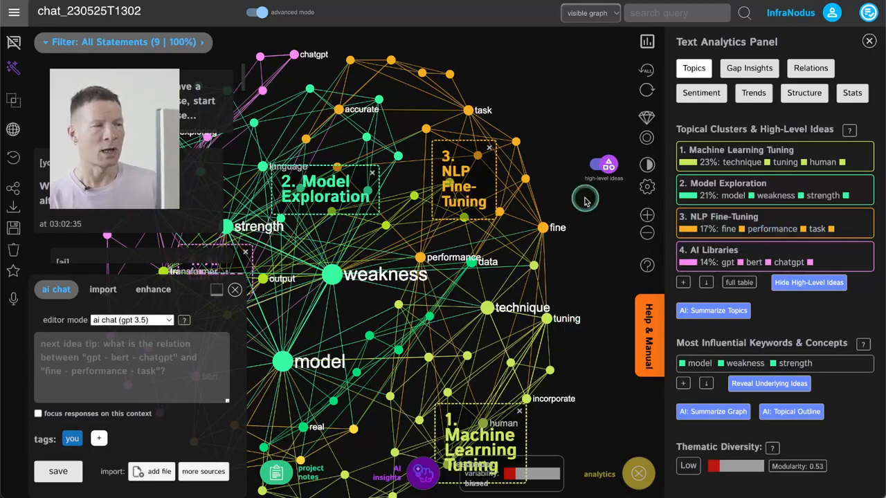
pyautogui.moveTo(516, 302); pyautogui.dragTo(577, 273)
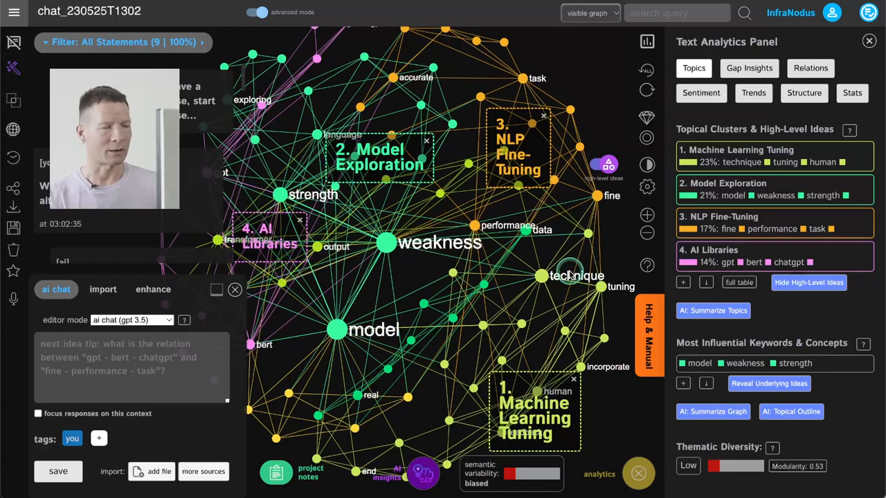
pyautogui.scroll(-3, 497, 319)
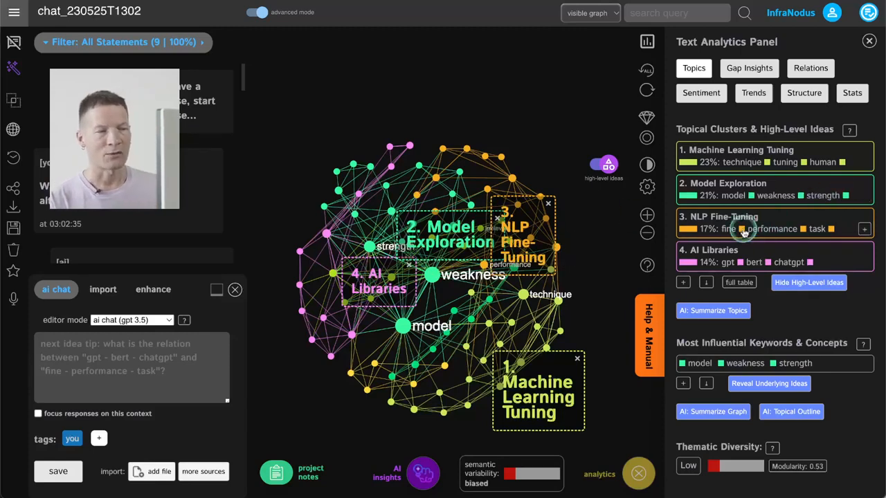
# Isolate the NLP Fine-Tuning cluster with low-level ideas, select fine, tune, task, performance and technique, and send them to the AI chat
pyautogui.click(783, 222)
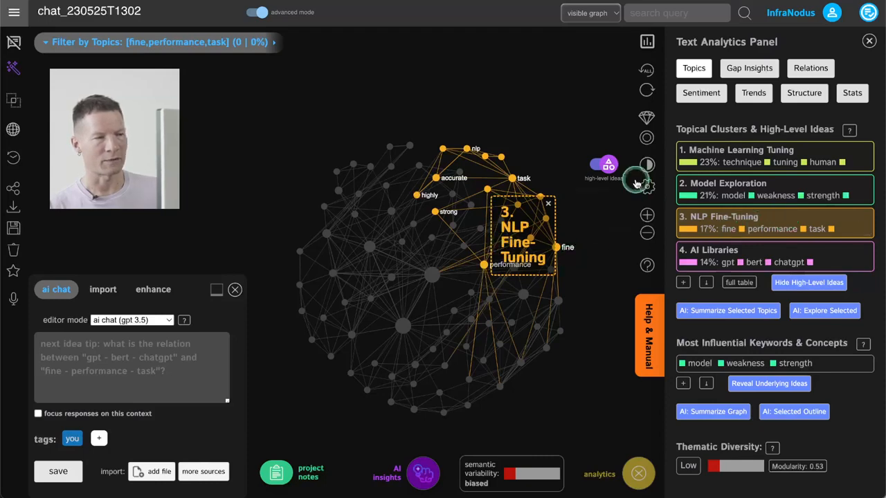
pyautogui.click(605, 165)
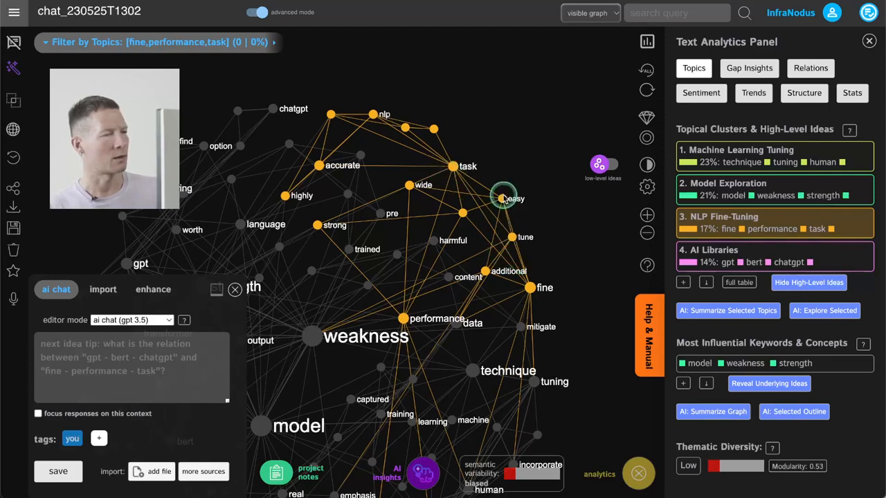
pyautogui.click(530, 287)
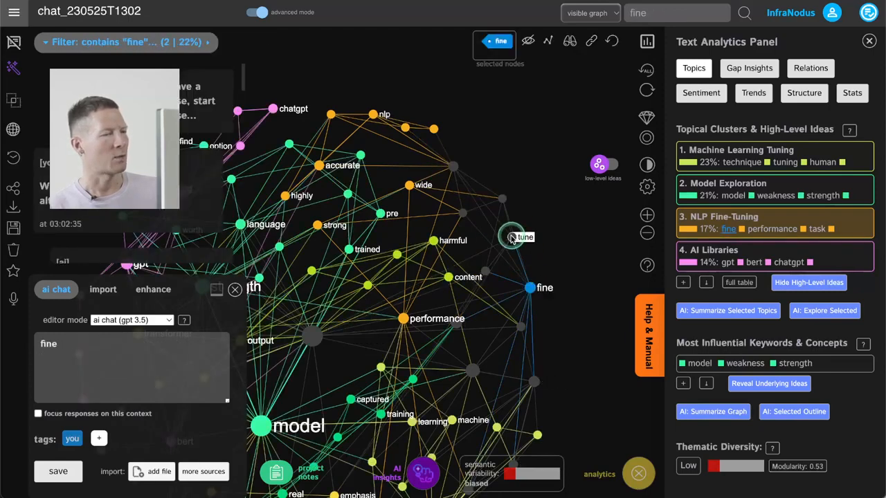
pyautogui.click(512, 237)
pyautogui.click(453, 166)
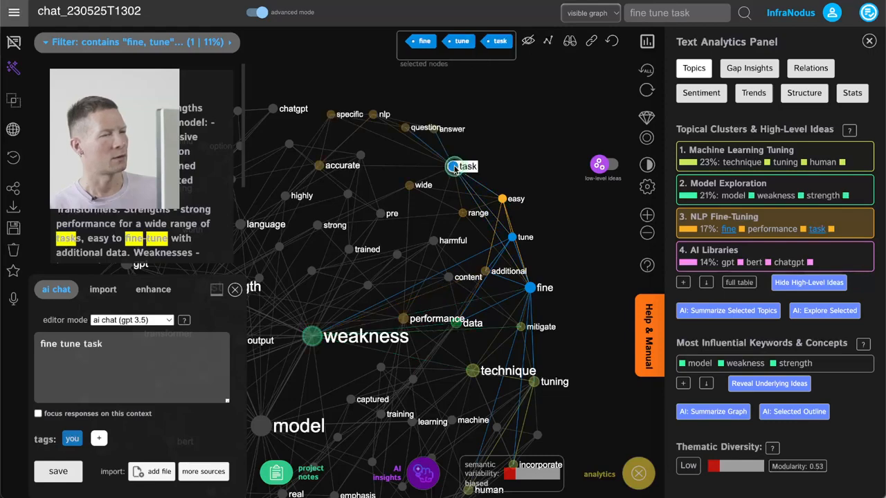
pyautogui.click(770, 229)
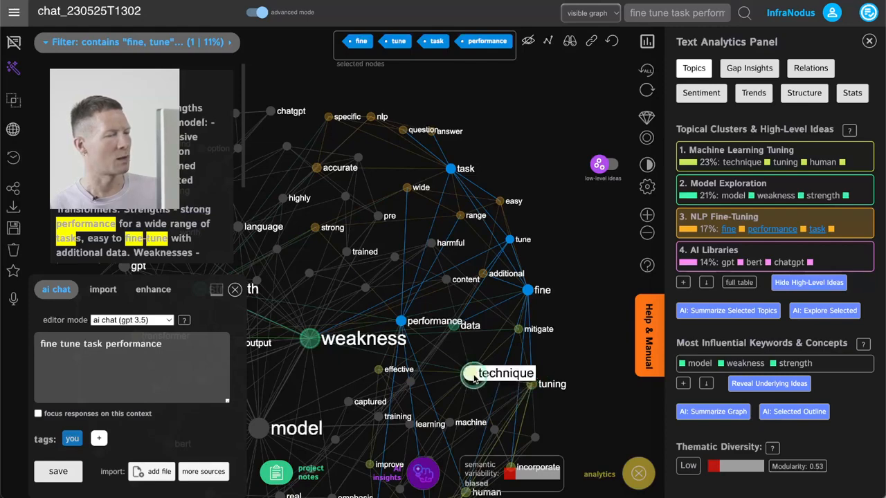
pyautogui.click(473, 376)
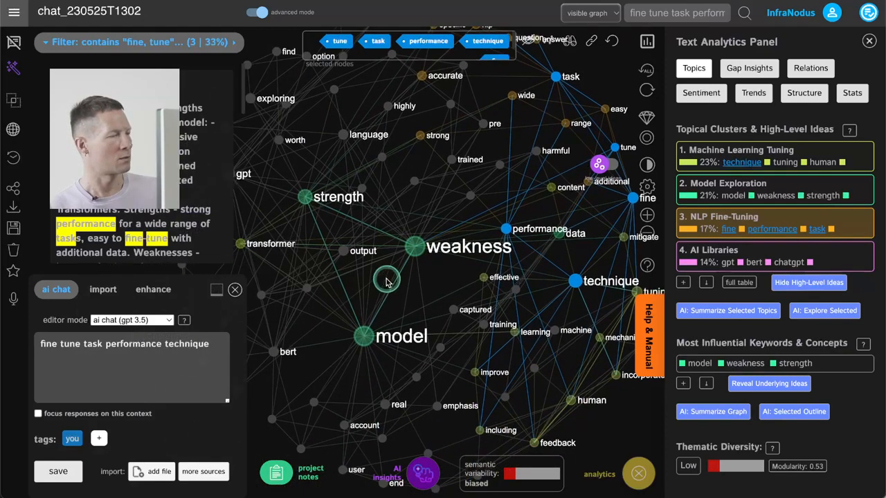
pyautogui.click(55, 472)
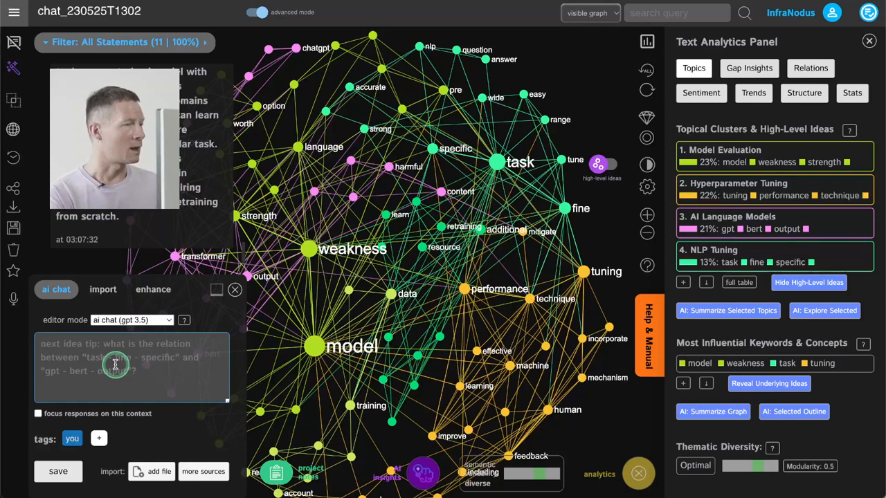
# Ask the AI chat "Can you tell me more about fine-tuning the model?"
pyautogui.write('Can you')
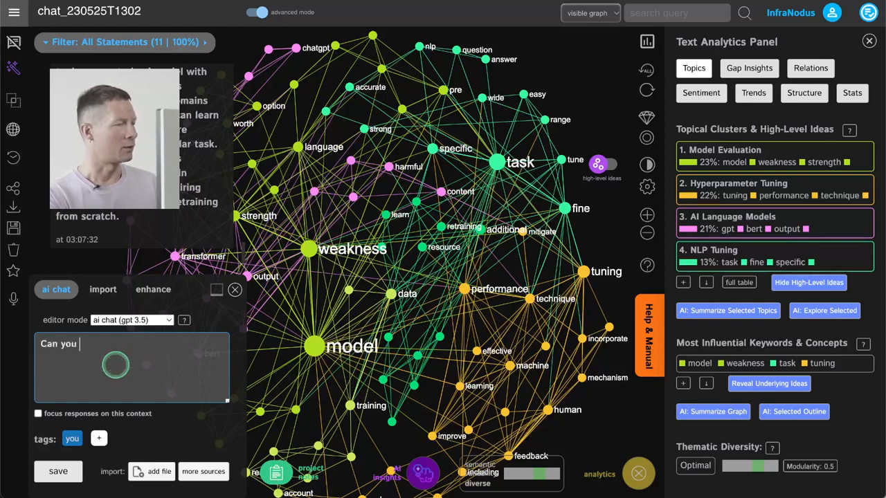
pyautogui.write(' tell me more about fi')
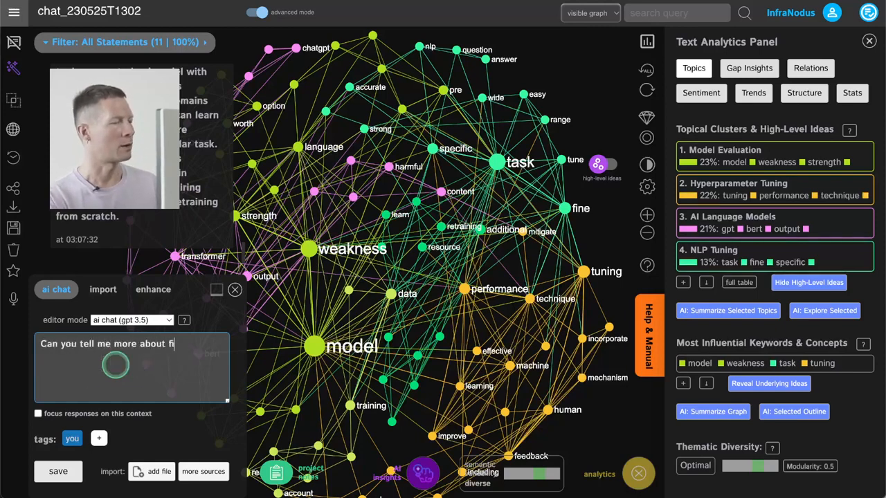
pyautogui.write('ne-tuning th')
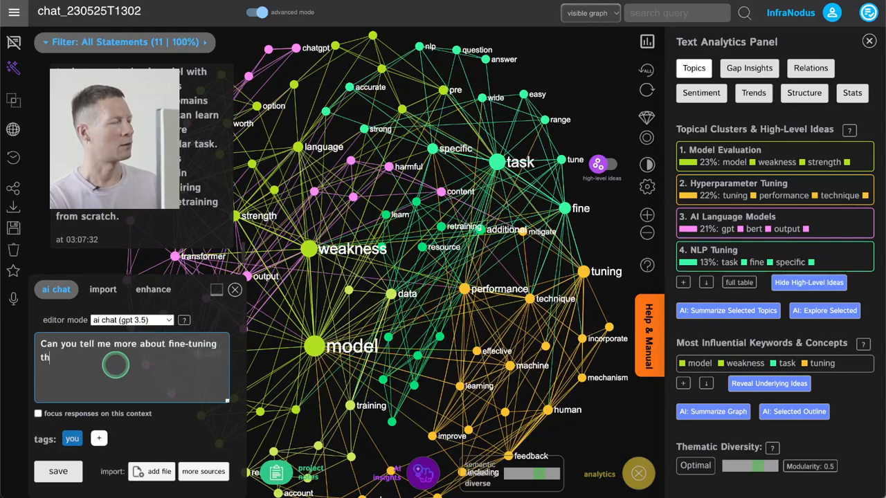
pyautogui.write('e model?')
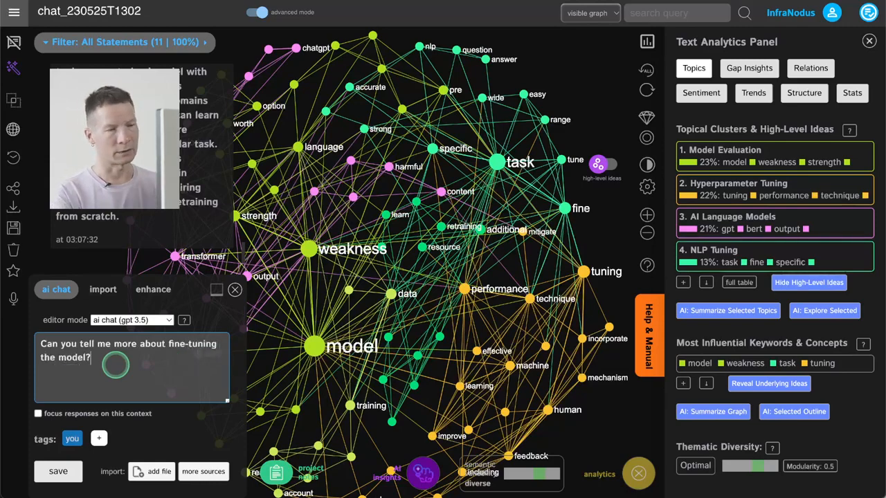
pyautogui.press('Return')
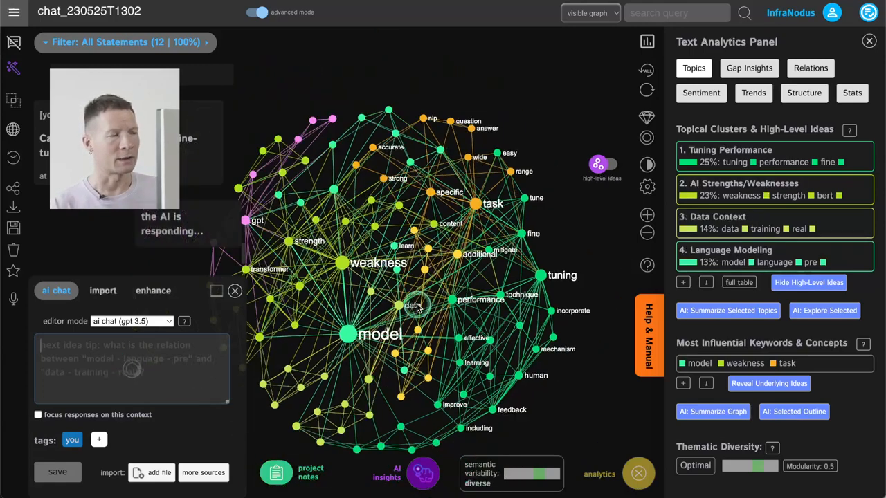
# Examine the updated graph with low-level ideas, and bring the AI-generated high-level cluster labels back onto it
pyautogui.click(606, 168)
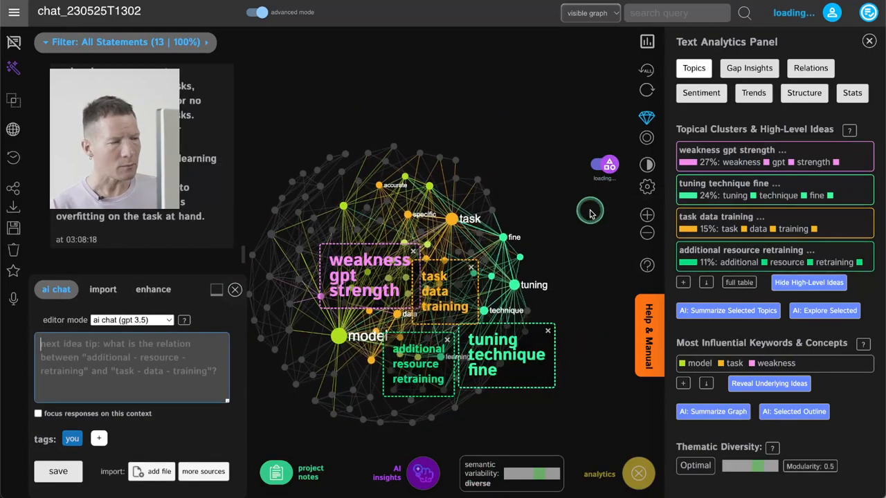
pyautogui.click(602, 165)
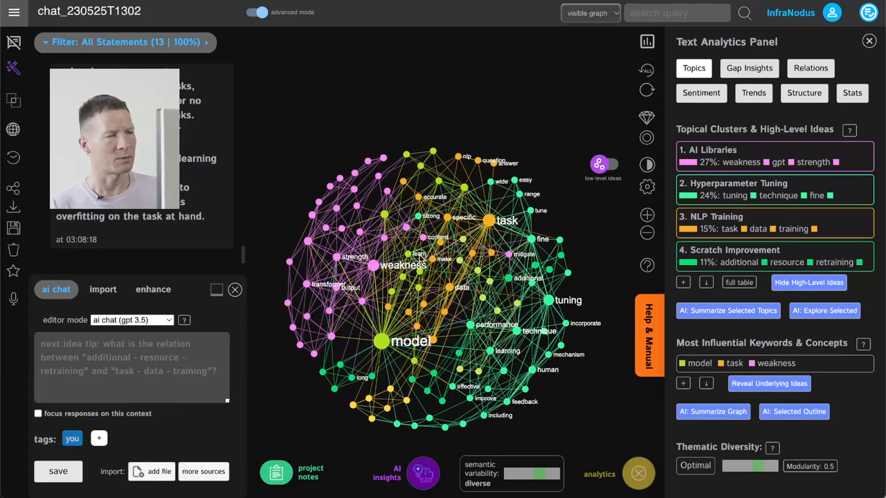
pyautogui.scroll(3, 322, 277)
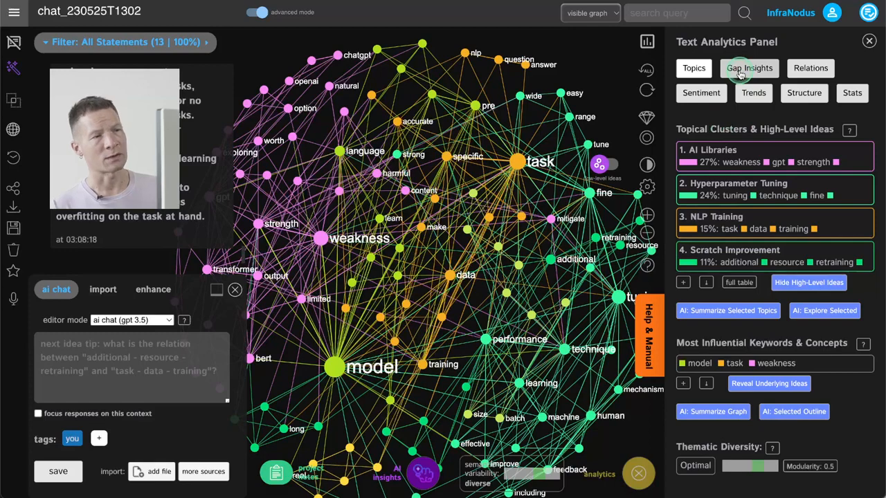
pyautogui.click(608, 164)
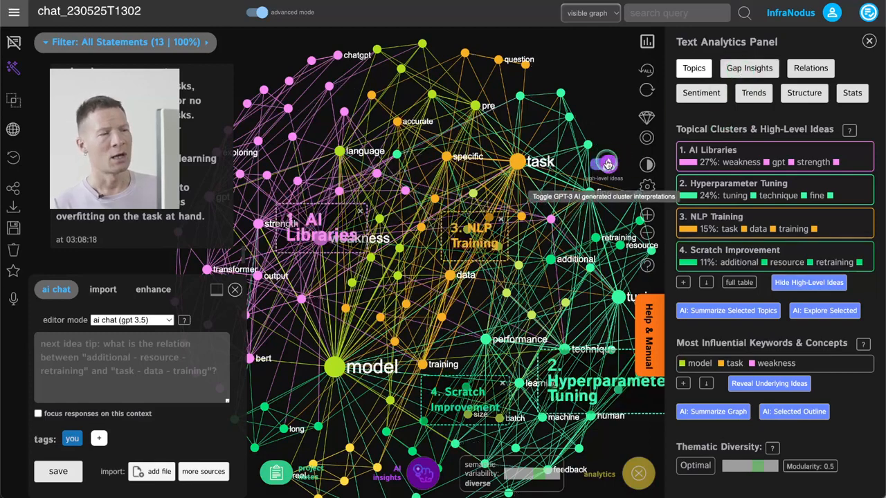
# Show the structural gap insights and view them against the whole graph with its high-level cluster labels
pyautogui.click(752, 71)
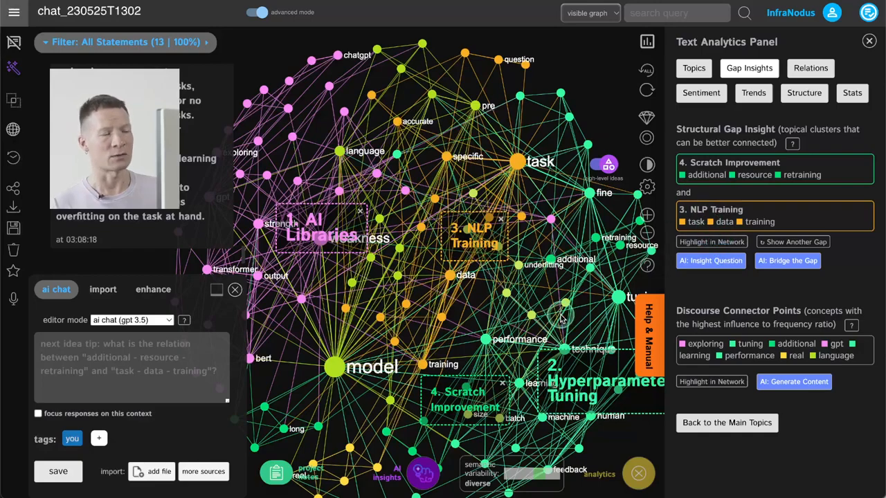
pyautogui.moveTo(562, 319); pyautogui.dragTo(546, 270)
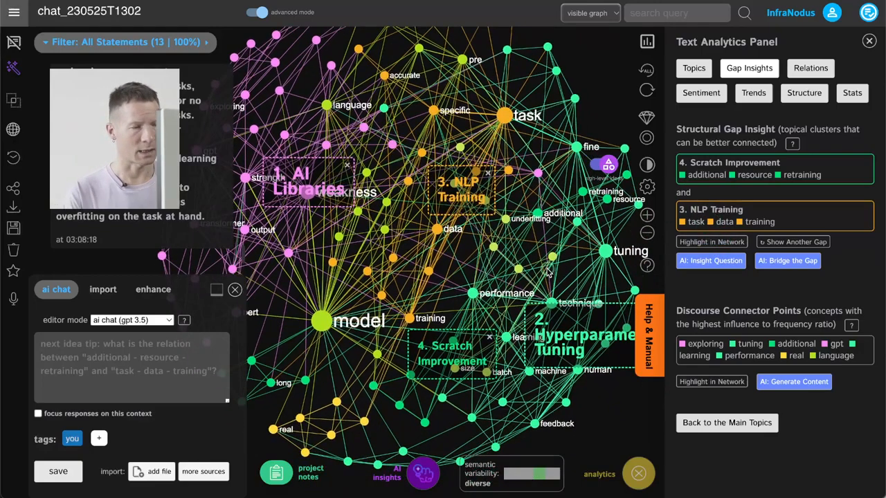
pyautogui.scroll(-2, 498, 257)
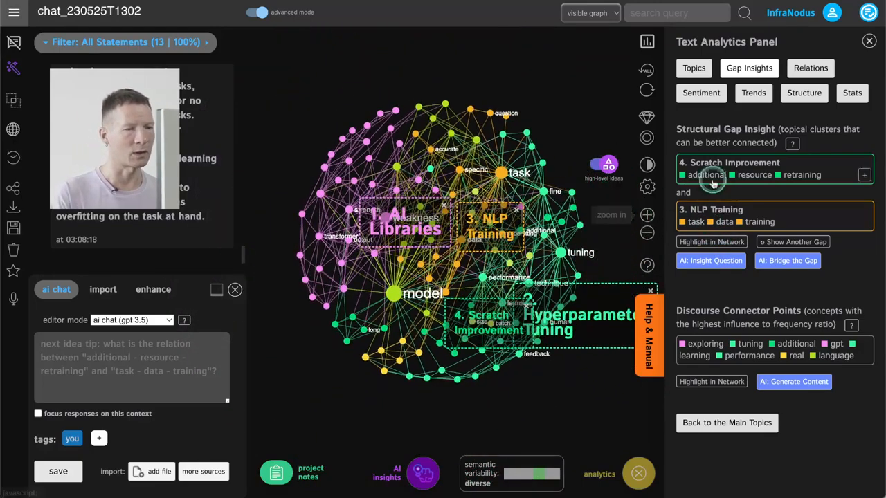
# Review the complete list of topical clusters and collapse it to the main topics again
pyautogui.click(694, 71)
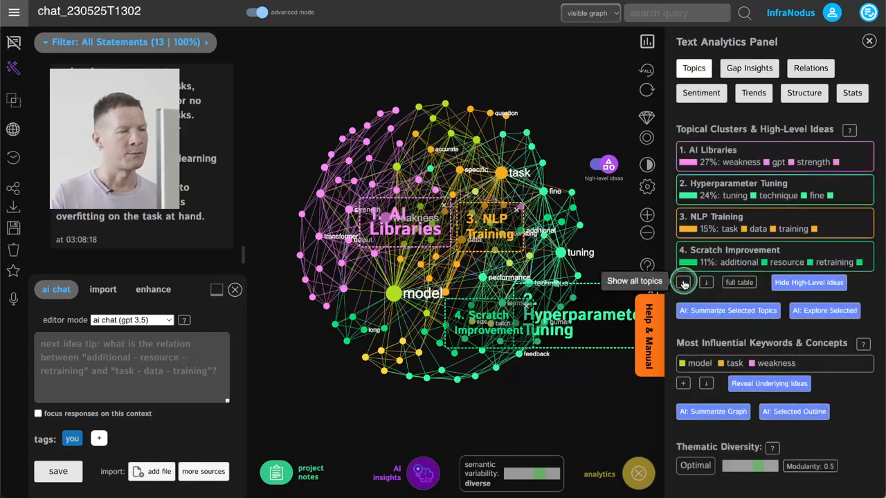
pyautogui.click(682, 282)
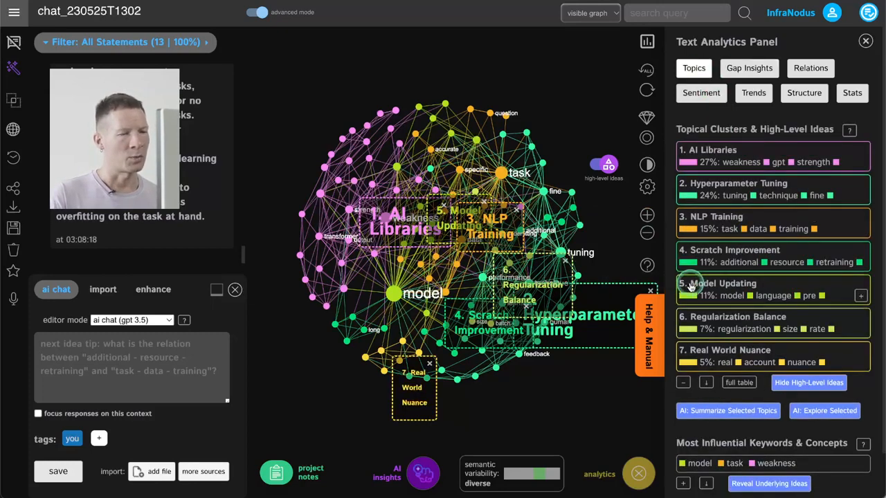
pyautogui.click(683, 382)
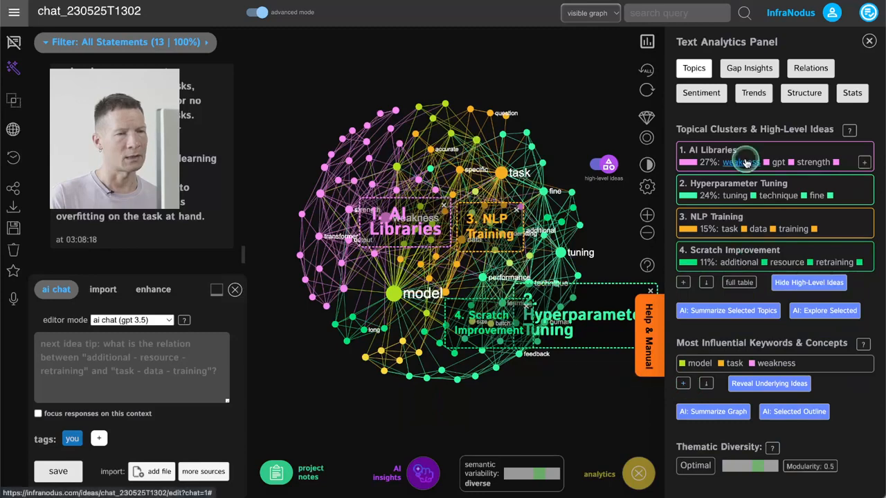
# Highlight the structural gap in the network and switch to the gap between Regularization Balance and Model Updating
pyautogui.click(749, 67)
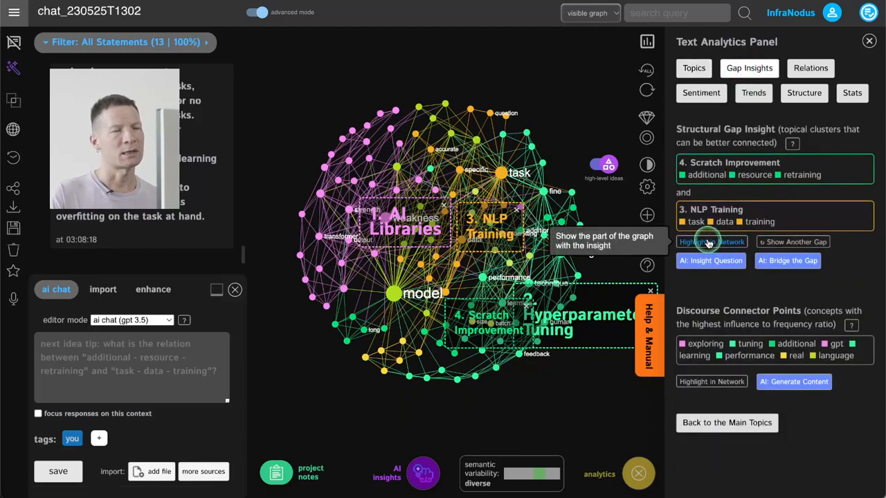
pyautogui.click(709, 242)
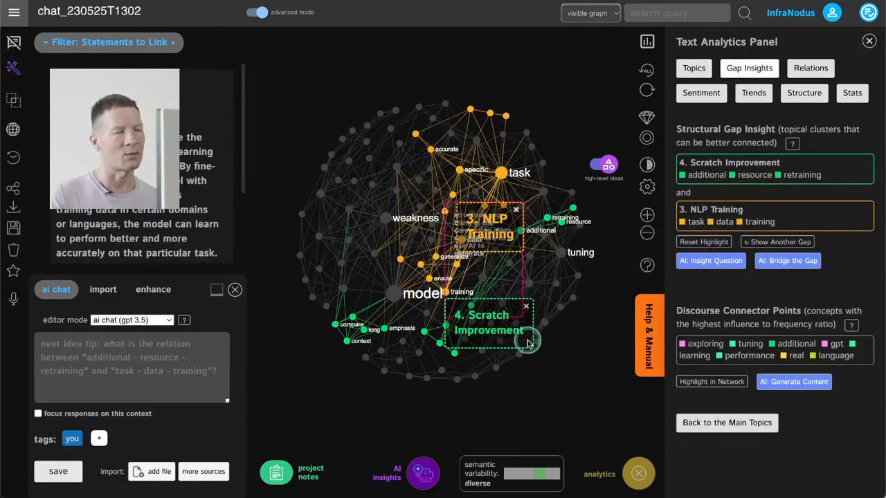
pyautogui.click(767, 242)
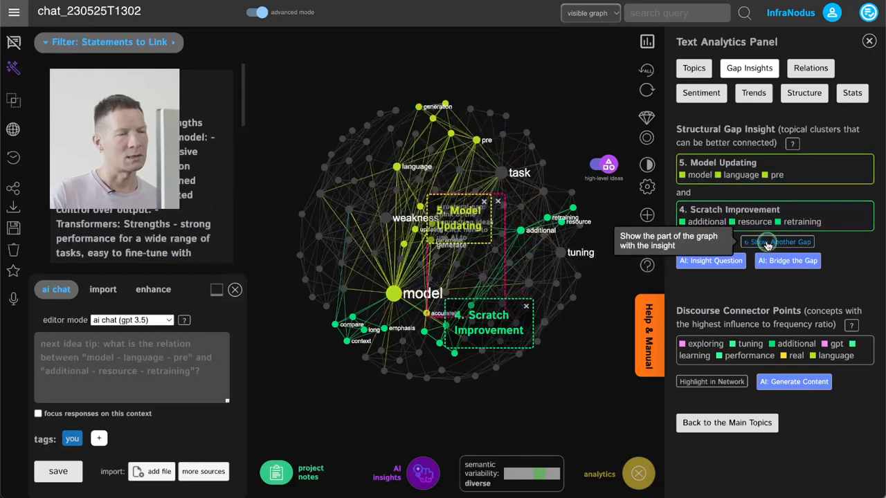
pyautogui.click(767, 243)
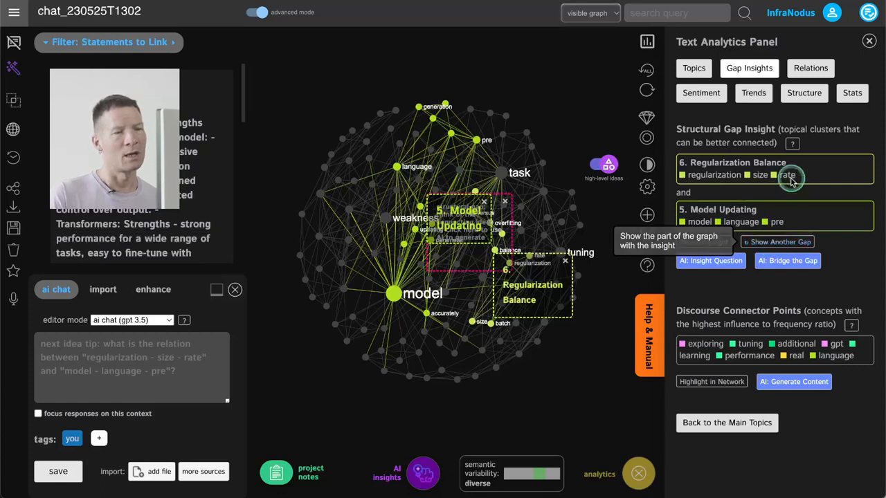
# Generate an AI insight question bridging Regularization Balance and Model Updating, save it to the project notes, and close the notes
pyautogui.click(717, 261)
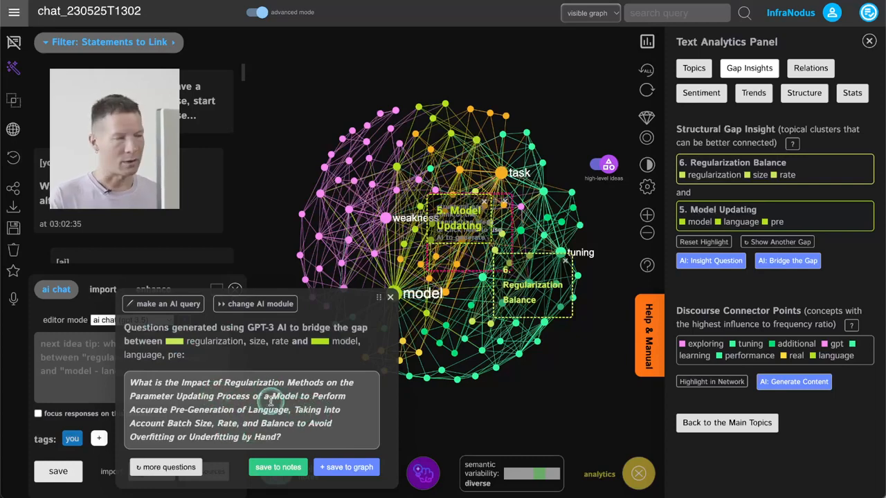
pyautogui.click(285, 470)
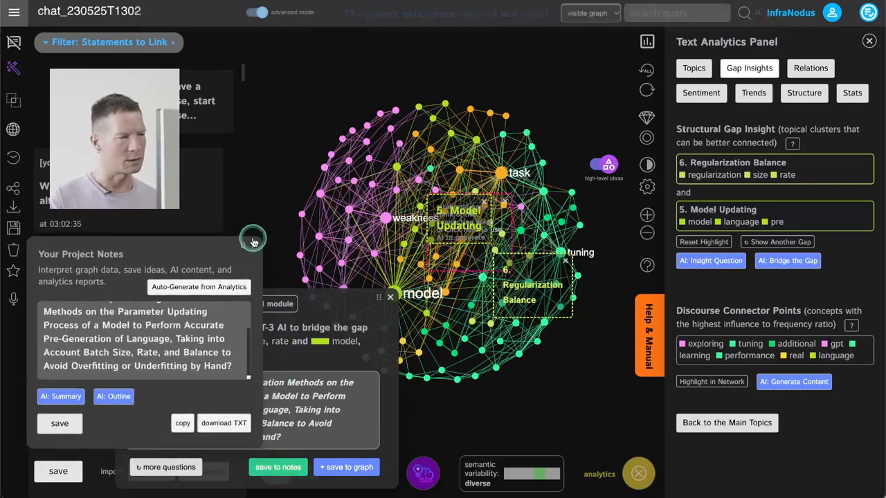
pyautogui.click(254, 246)
# Save the generated regularization question to the graph so the AI answers it, and dismiss the gap-bridging advice
pyautogui.click(334, 470)
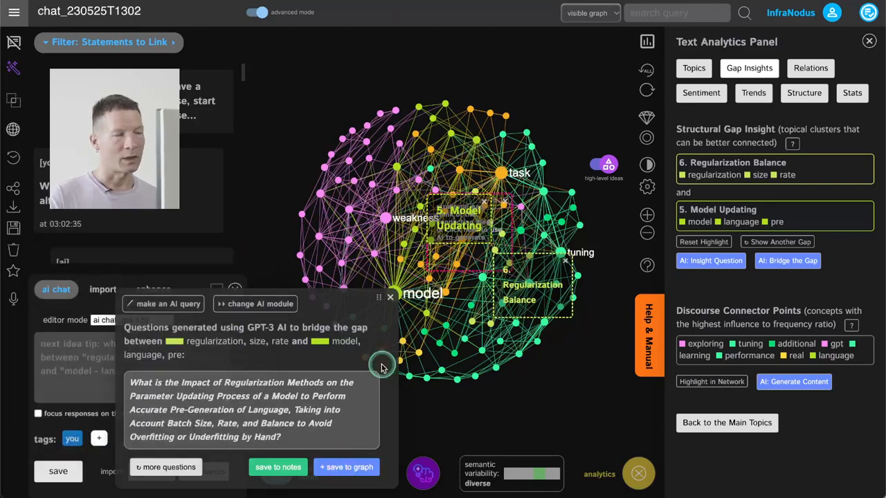
pyautogui.click(340, 471)
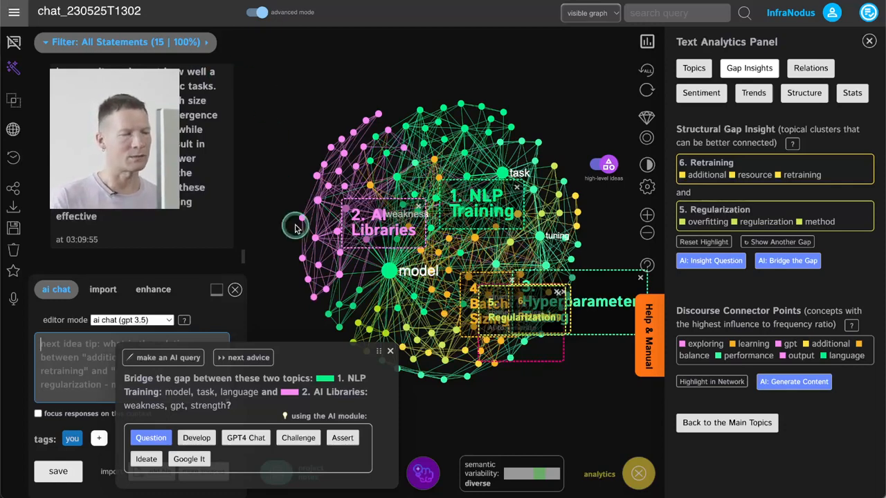
pyautogui.click(390, 351)
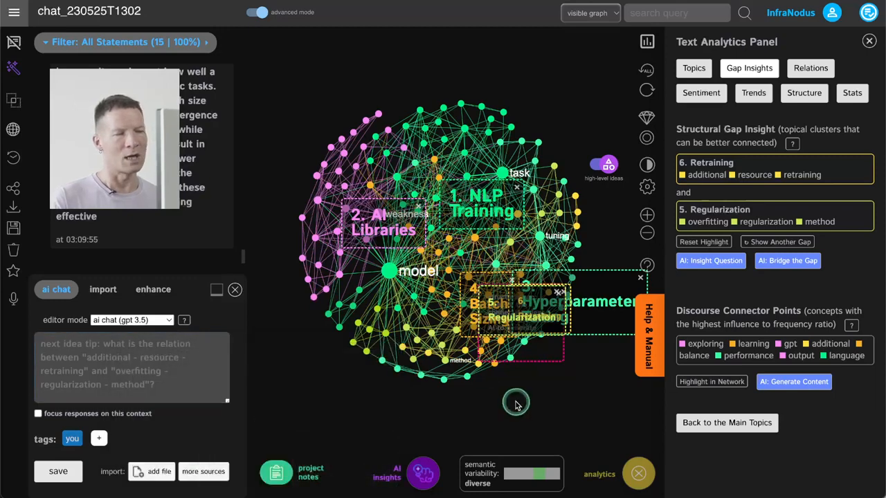
# Go through the structural gaps of the updated graph to the one between Hyperparameter Tuning and AI Libraries
pyautogui.moveTo(515, 403); pyautogui.dragTo(499, 408)
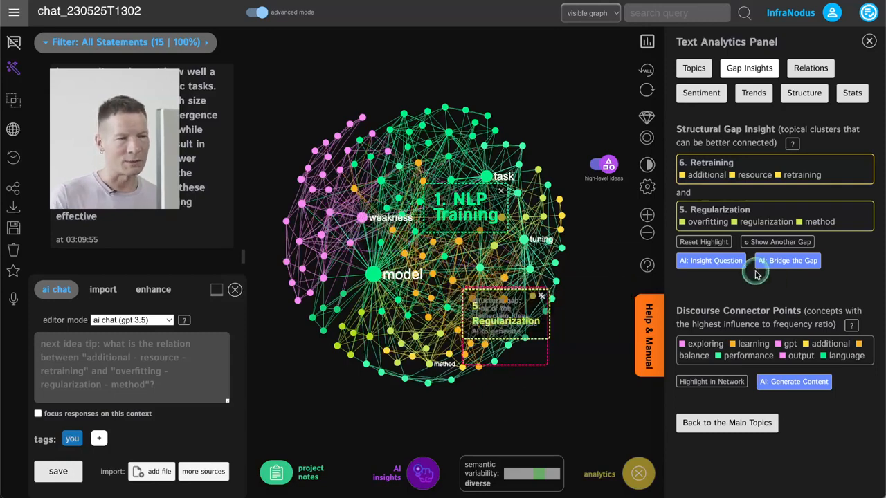
pyautogui.click(718, 242)
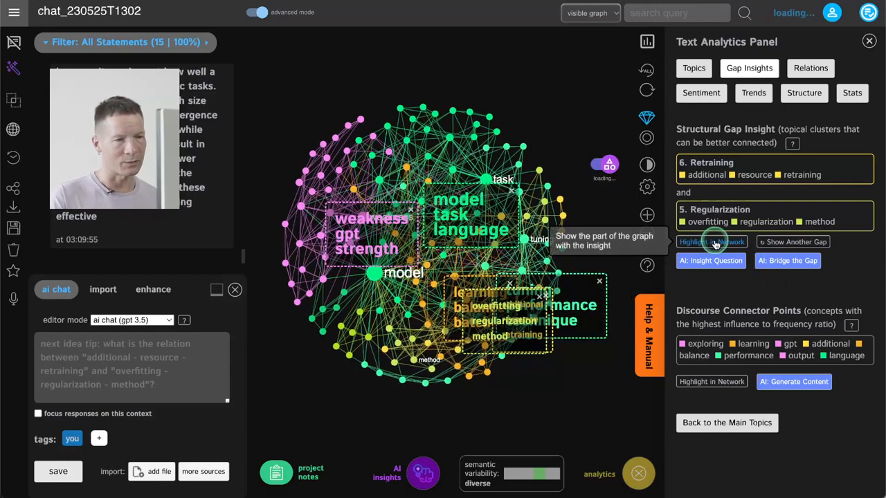
pyautogui.click(769, 244)
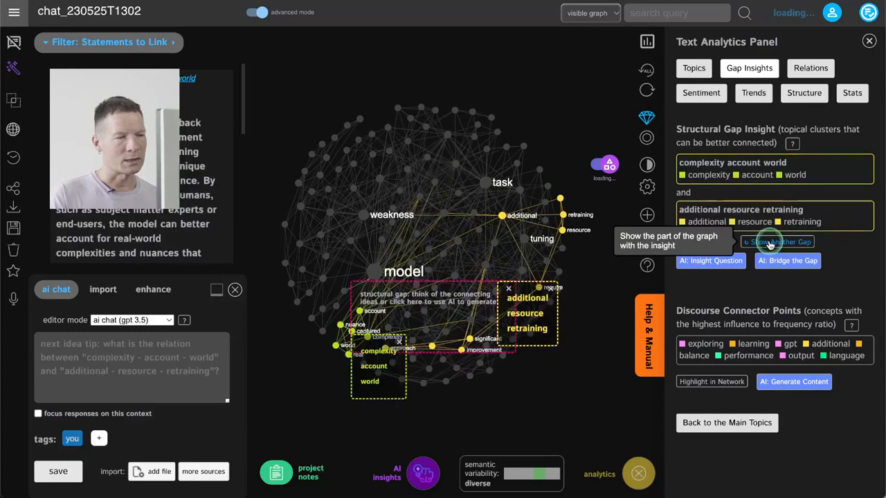
pyautogui.click(769, 243)
pyautogui.click(769, 244)
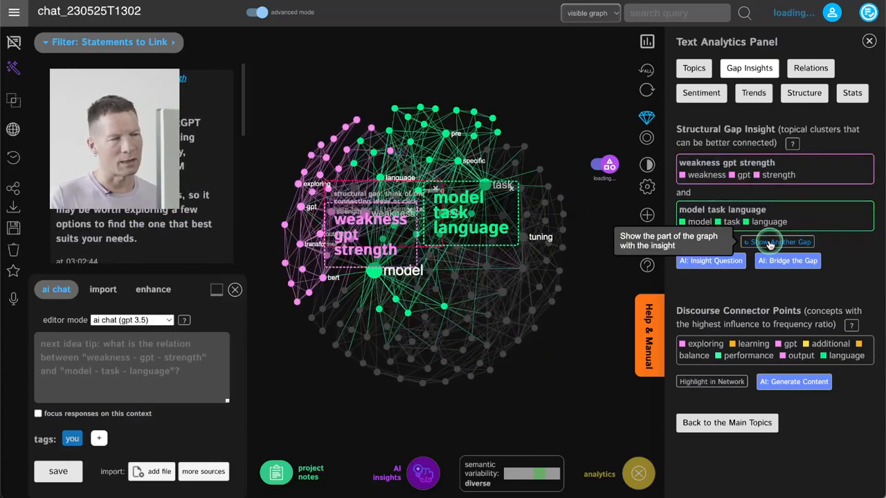
pyautogui.click(769, 244)
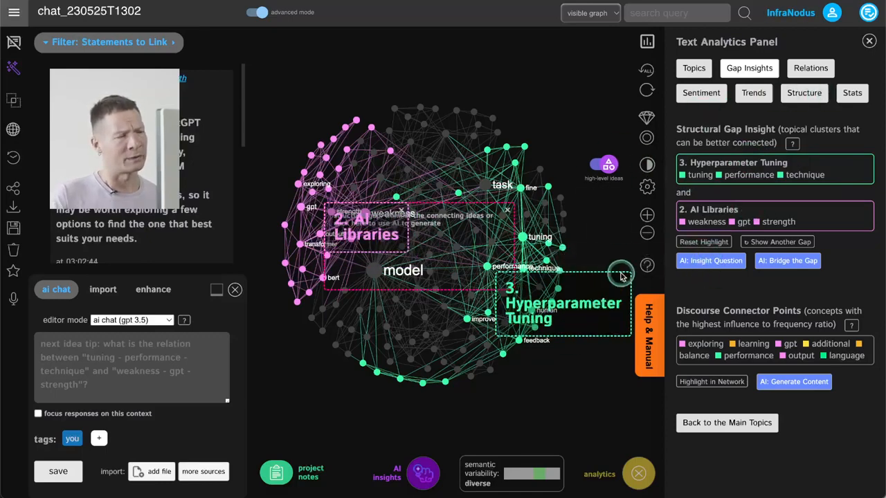
# Generate an AI insight question bridging Hyperparameter Tuning and AI Libraries, and save it to the graph
pyautogui.click(705, 260)
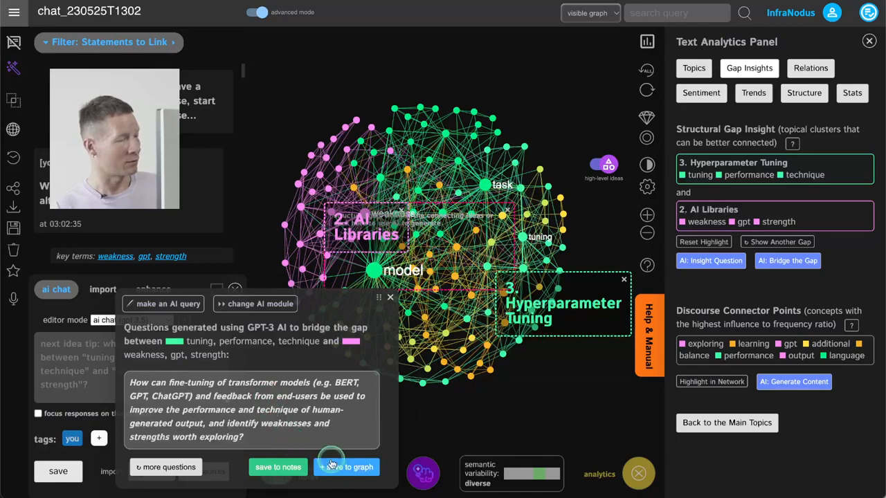
pyautogui.click(348, 468)
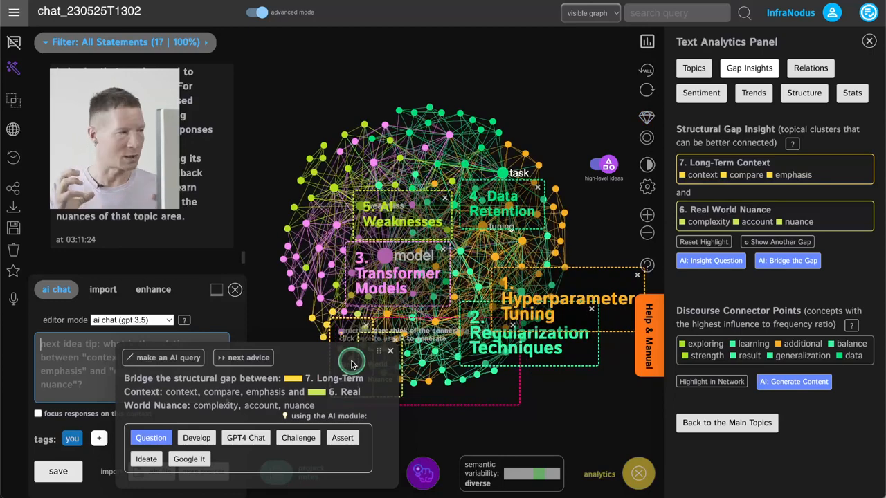
# Switch the graph to low-level ideas, look back through the latest AI answer, and dismiss the structural gap advice
pyautogui.click(602, 164)
pyautogui.scroll(5, 176, 239)
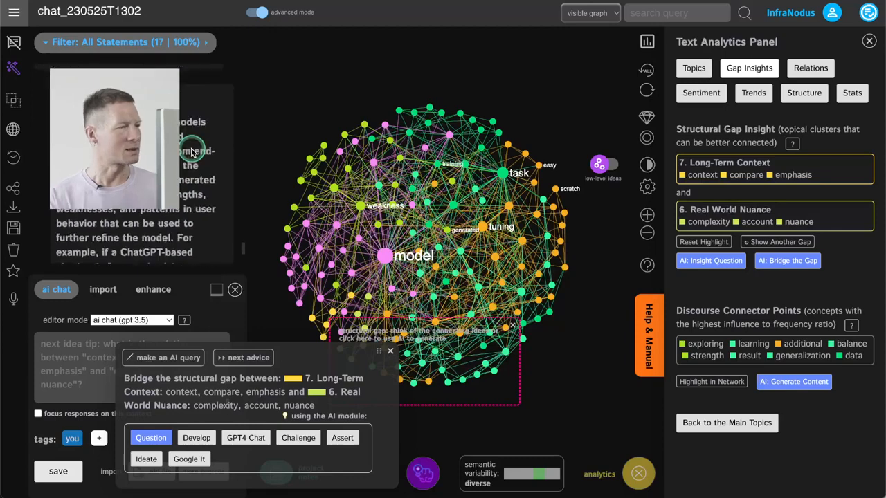
pyautogui.click(391, 354)
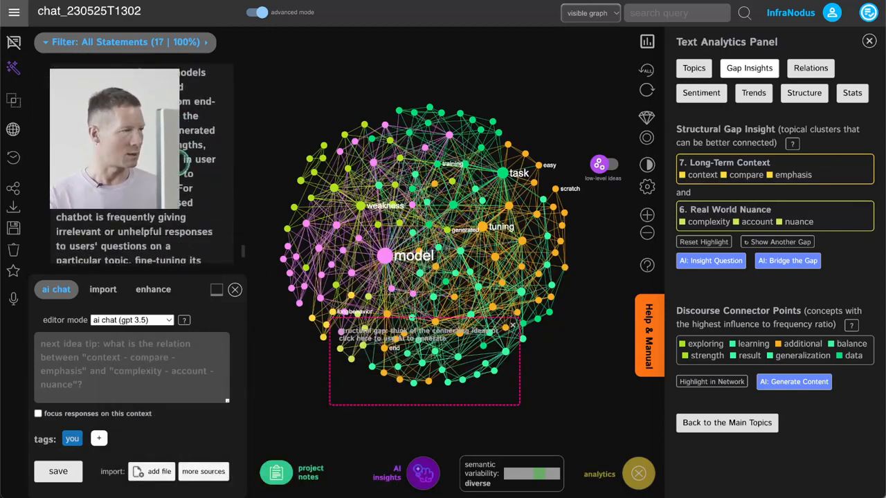